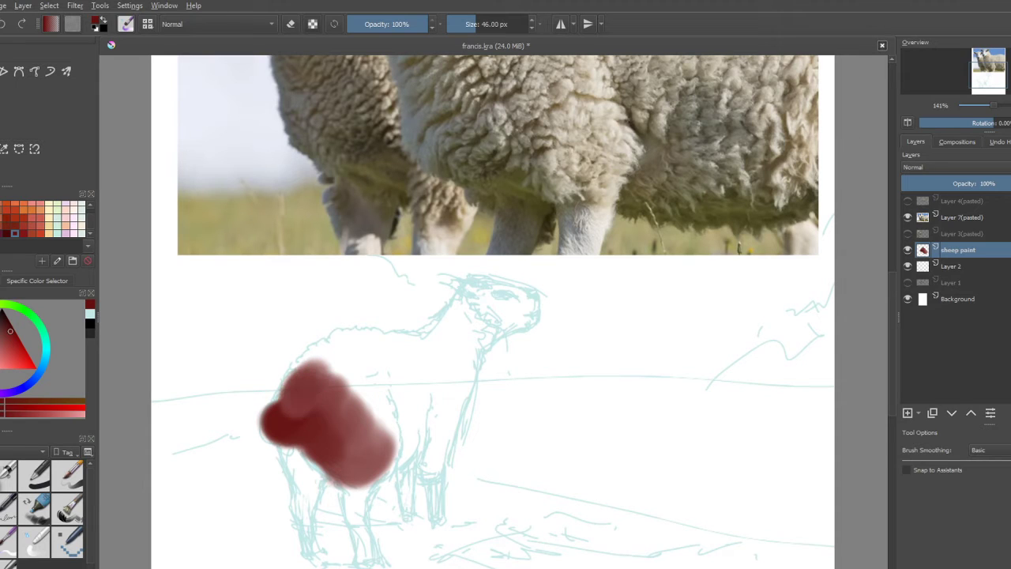
Set the sheep paint layer's blending mode to Multiply and cover the sheep's body and upper legs in dark red
{"action": "left_click", "coordinate": [954, 167]}
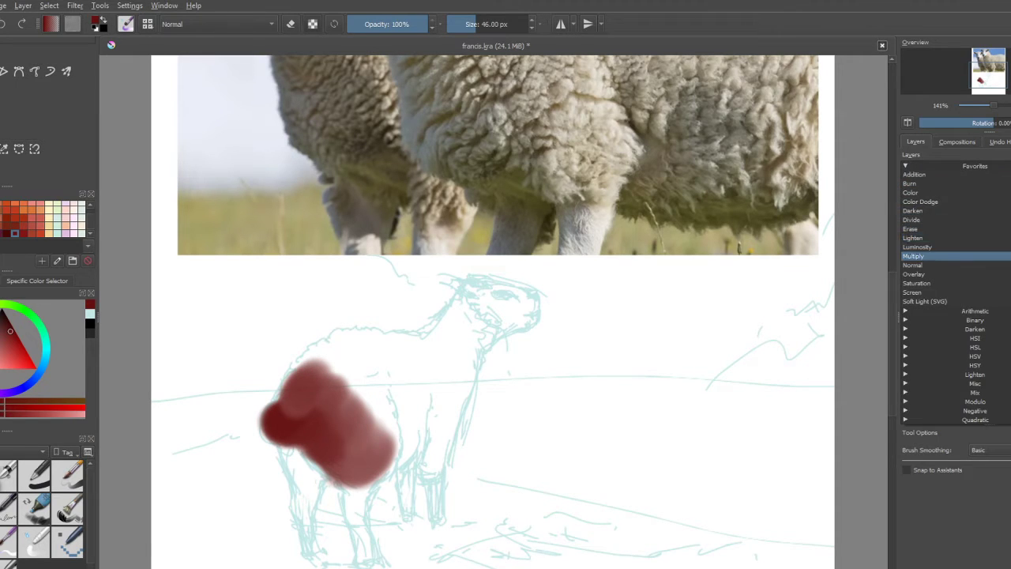
{"action": "left_click", "coordinate": [913, 256]}
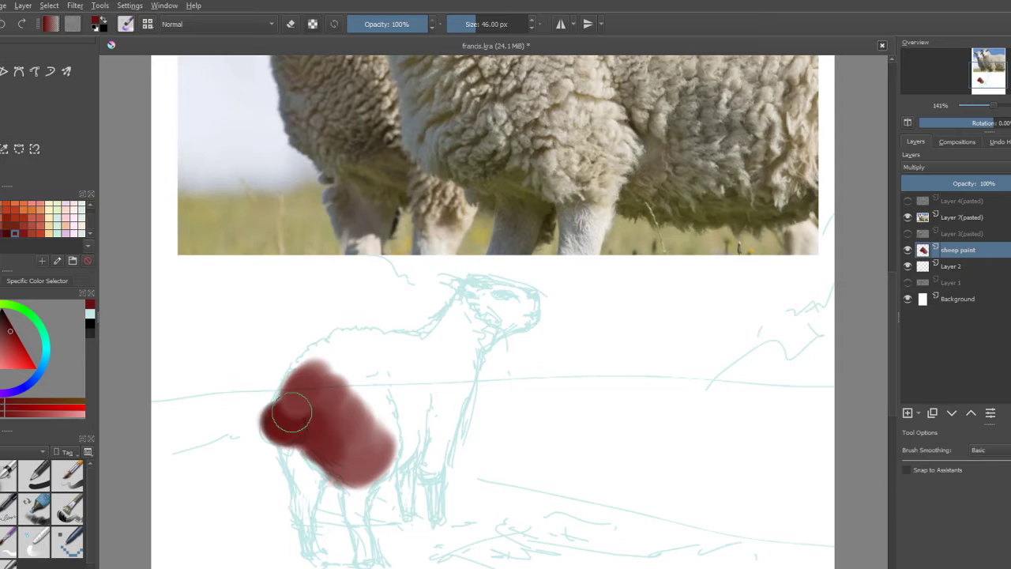
{"action": "mouse_move", "coordinate": [292, 412]}
{"action": "left_mouse_down"}
{"action": "mouse_move", "coordinate": [319, 361]}
{"action": "mouse_move", "coordinate": [351, 346]}
{"action": "mouse_move", "coordinate": [348, 368]}
{"action": "mouse_move", "coordinate": [380, 429]}
{"action": "mouse_move", "coordinate": [379, 457]}
{"action": "mouse_move", "coordinate": [351, 459]}
{"action": "mouse_move", "coordinate": [307, 438]}
{"action": "mouse_move", "coordinate": [302, 509]}
{"action": "mouse_move", "coordinate": [311, 491]}
{"action": "mouse_move", "coordinate": [294, 508]}
{"action": "mouse_move", "coordinate": [300, 480]}
{"action": "mouse_move", "coordinate": [279, 434]}
{"action": "mouse_move", "coordinate": [284, 418]}
{"action": "mouse_move", "coordinate": [368, 447]}
{"action": "mouse_move", "coordinate": [352, 463]}
{"action": "mouse_move", "coordinate": [353, 505]}
{"action": "mouse_move", "coordinate": [367, 477]}
{"action": "mouse_move", "coordinate": [356, 511]}
{"action": "mouse_move", "coordinate": [413, 424]}
{"action": "mouse_move", "coordinate": [401, 443]}
{"action": "mouse_move", "coordinate": [409, 393]}
{"action": "mouse_move", "coordinate": [403, 436]}
{"action": "mouse_move", "coordinate": [396, 368]}
{"action": "mouse_move", "coordinate": [414, 436]}
{"action": "mouse_move", "coordinate": [395, 382]}
{"action": "mouse_move", "coordinate": [406, 387]}
{"action": "mouse_move", "coordinate": [393, 439]}
{"action": "mouse_move", "coordinate": [407, 420]}
{"action": "mouse_move", "coordinate": [428, 464]}
{"action": "mouse_move", "coordinate": [413, 450]}
{"action": "mouse_move", "coordinate": [391, 460]}
{"action": "mouse_move", "coordinate": [444, 441]}
{"action": "mouse_move", "coordinate": [425, 459]}
{"action": "mouse_move", "coordinate": [435, 415]}
{"action": "mouse_move", "coordinate": [435, 450]}
{"action": "mouse_move", "coordinate": [445, 409]}
{"action": "mouse_move", "coordinate": [426, 466]}
{"action": "mouse_move", "coordinate": [413, 442]}
{"action": "mouse_move", "coordinate": [408, 458]}
{"action": "mouse_move", "coordinate": [427, 411]}
{"action": "mouse_move", "coordinate": [438, 434]}
{"action": "mouse_move", "coordinate": [481, 334]}
{"action": "mouse_move", "coordinate": [458, 296]}
{"action": "mouse_move", "coordinate": [451, 335]}
{"action": "mouse_move", "coordinate": [462, 316]}
{"action": "mouse_move", "coordinate": [406, 379]}
{"action": "mouse_move", "coordinate": [381, 371]}
{"action": "mouse_move", "coordinate": [379, 343]}
{"action": "mouse_move", "coordinate": [402, 354]}
{"action": "mouse_move", "coordinate": [409, 340]}
{"action": "mouse_move", "coordinate": [361, 347]}
{"action": "mouse_move", "coordinate": [417, 351]}
{"action": "mouse_move", "coordinate": [364, 357]}
{"action": "mouse_move", "coordinate": [418, 385]}
{"action": "mouse_move", "coordinate": [458, 363]}
{"action": "mouse_move", "coordinate": [468, 347]}
{"action": "mouse_move", "coordinate": [432, 340]}
{"action": "mouse_move", "coordinate": [464, 320]}
{"action": "mouse_move", "coordinate": [477, 352]}
{"action": "mouse_move", "coordinate": [436, 417]}
{"action": "mouse_move", "coordinate": [444, 443]}
{"action": "mouse_move", "coordinate": [454, 371]}
{"action": "mouse_move", "coordinate": [391, 371]}
{"action": "mouse_move", "coordinate": [375, 344]}
{"action": "mouse_move", "coordinate": [328, 357]}
{"action": "mouse_move", "coordinate": [426, 355]}
{"action": "mouse_move", "coordinate": [361, 377]}
{"action": "mouse_move", "coordinate": [332, 408]}
{"action": "mouse_move", "coordinate": [361, 379]}
{"action": "mouse_move", "coordinate": [377, 435]}
{"action": "mouse_move", "coordinate": [350, 398]}
{"action": "mouse_move", "coordinate": [379, 355]}
{"action": "mouse_move", "coordinate": [413, 392]}
{"action": "mouse_move", "coordinate": [468, 351]}
{"action": "mouse_move", "coordinate": [477, 324]}
{"action": "mouse_move", "coordinate": [461, 303]}
{"action": "mouse_move", "coordinate": [448, 313]}
{"action": "mouse_move", "coordinate": [450, 338]}
{"action": "left_mouse_up"}
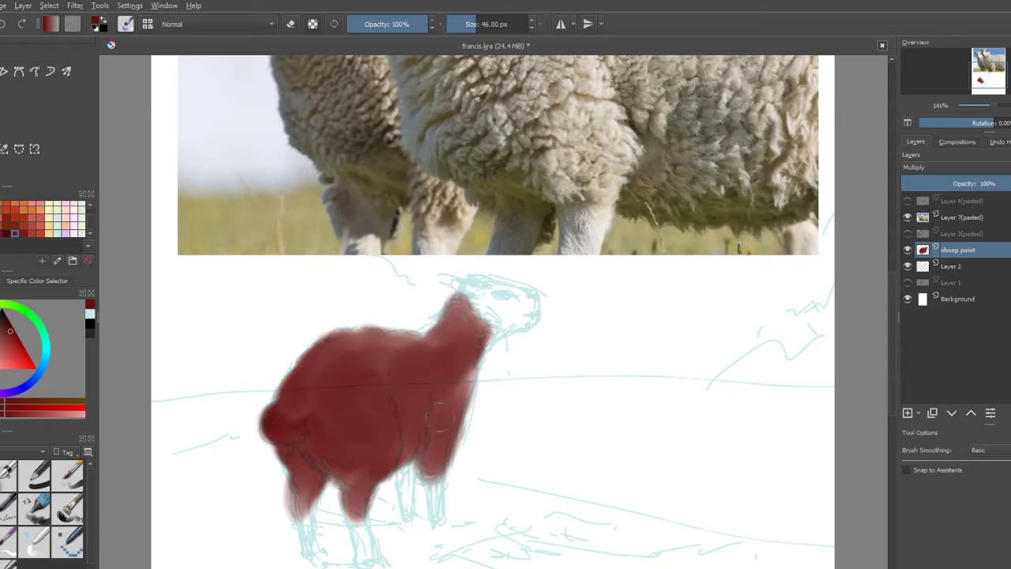
{"action": "mouse_move", "coordinate": [439, 417]}
{"action": "left_mouse_down"}
{"action": "mouse_move", "coordinate": [482, 336]}
{"action": "mouse_move", "coordinate": [411, 347]}
{"action": "mouse_move", "coordinate": [444, 332]}
{"action": "mouse_move", "coordinate": [404, 381]}
{"action": "mouse_move", "coordinate": [467, 342]}
{"action": "mouse_move", "coordinate": [439, 338]}
{"action": "mouse_move", "coordinate": [487, 337]}
{"action": "mouse_move", "coordinate": [450, 372]}
{"action": "mouse_move", "coordinate": [455, 339]}
{"action": "left_mouse_up"}
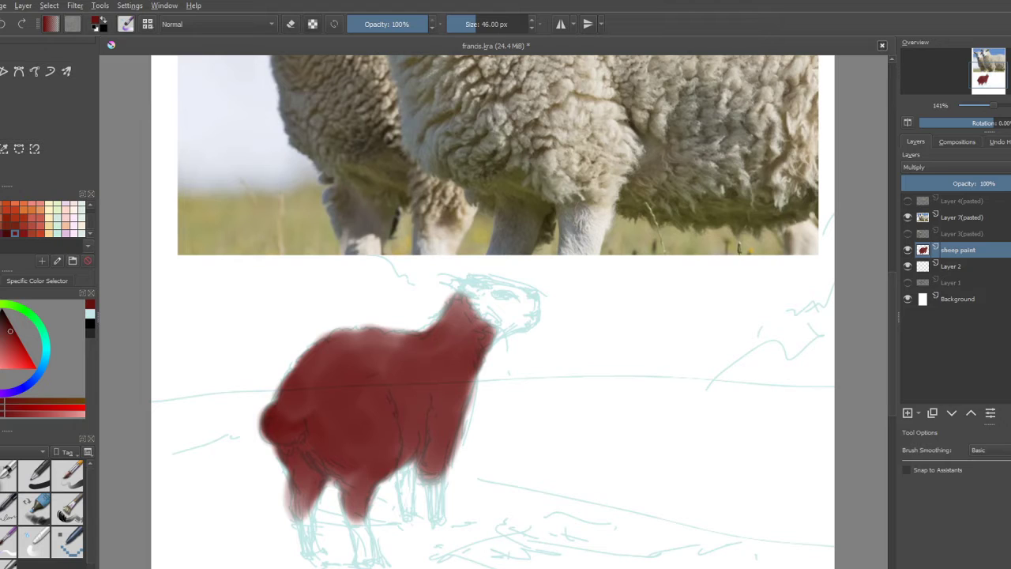
Paint the sheep's face and ear in light orange with the 46 px brush
{"action": "left_click", "coordinate": [41, 209]}
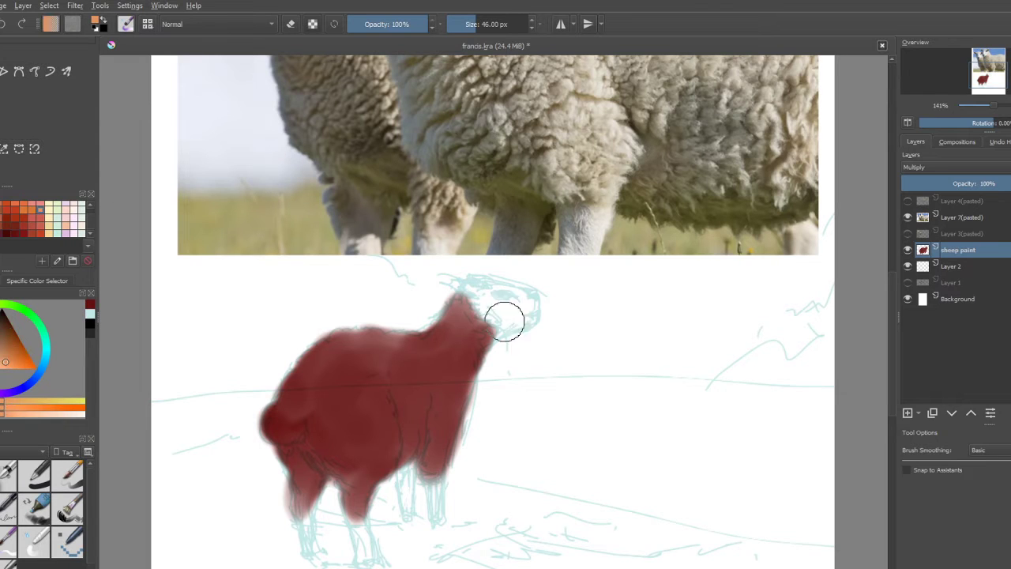
{"action": "mouse_move", "coordinate": [505, 321]}
{"action": "left_mouse_down"}
{"action": "mouse_move", "coordinate": [482, 302]}
{"action": "mouse_move", "coordinate": [515, 318]}
{"action": "mouse_move", "coordinate": [525, 300]}
{"action": "mouse_move", "coordinate": [469, 288]}
{"action": "mouse_move", "coordinate": [515, 313]}
{"action": "mouse_move", "coordinate": [503, 324]}
{"action": "mouse_move", "coordinate": [521, 307]}
{"action": "mouse_move", "coordinate": [448, 285]}
{"action": "mouse_move", "coordinate": [503, 292]}
{"action": "mouse_move", "coordinate": [527, 314]}
{"action": "left_mouse_up"}
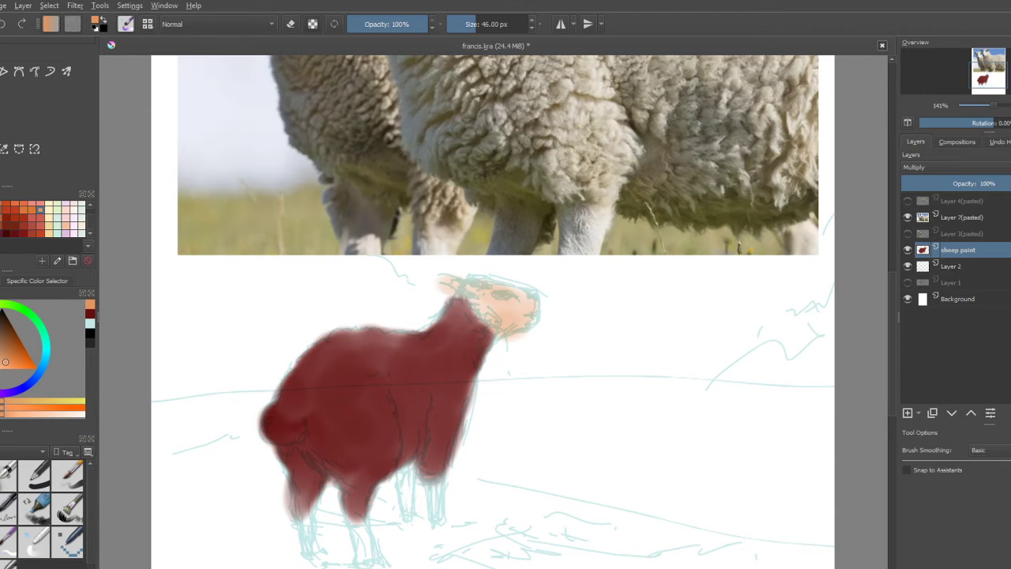
{"action": "left_click", "coordinate": [7, 233]}
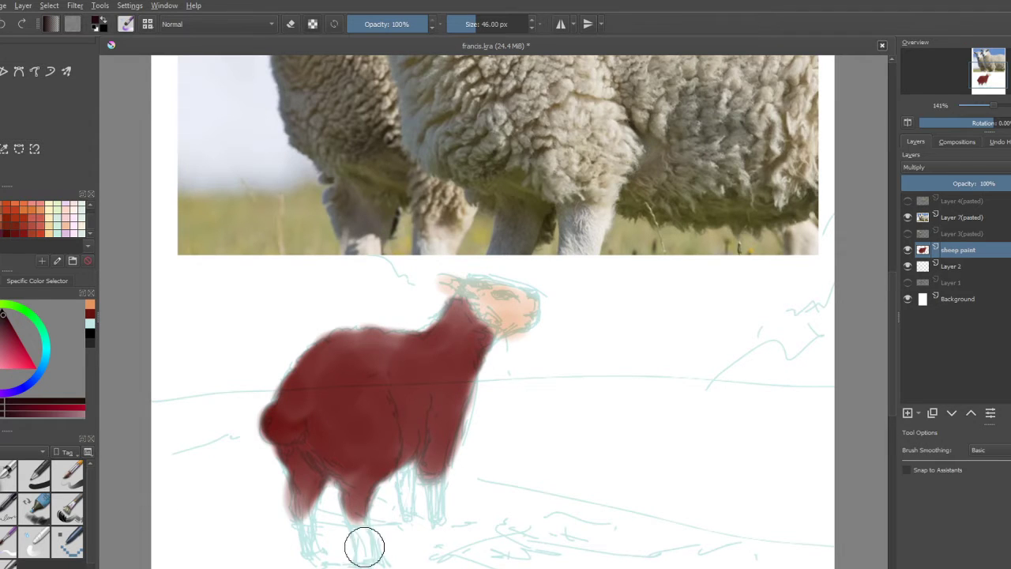
{"action": "left_click_drag", "start_coordinate": [361, 543], "coordinate": [371, 563]}
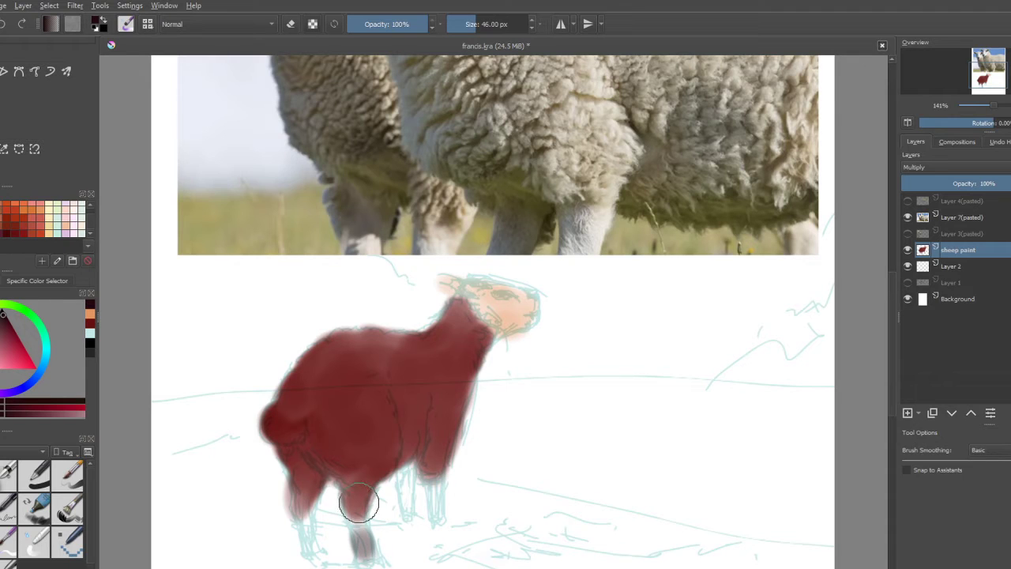
{"action": "key", "text": "ctrl+z"}
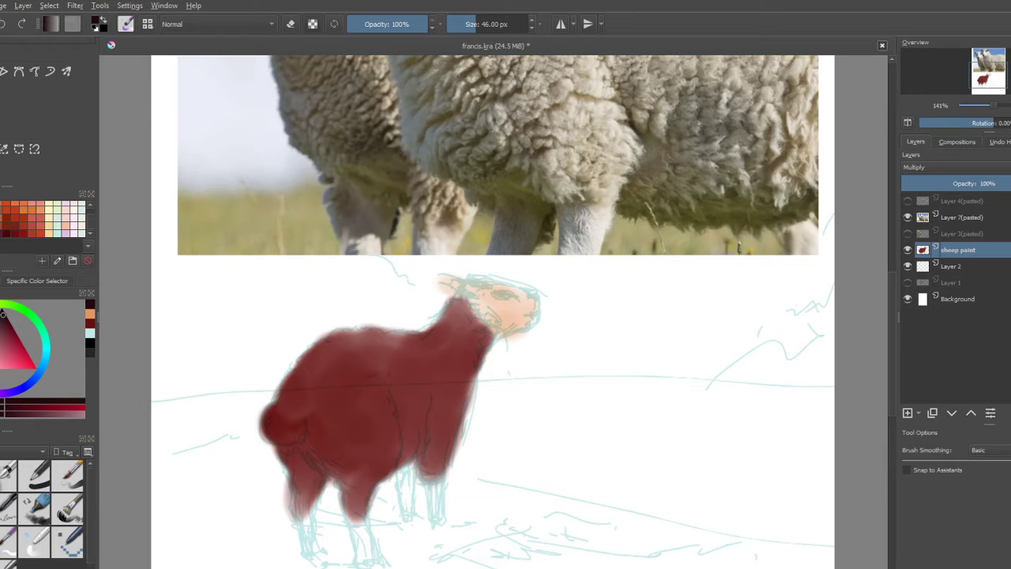
{"action": "scroll", "coordinate": [43, 219], "scroll_direction": "down", "scroll_amount": 2}
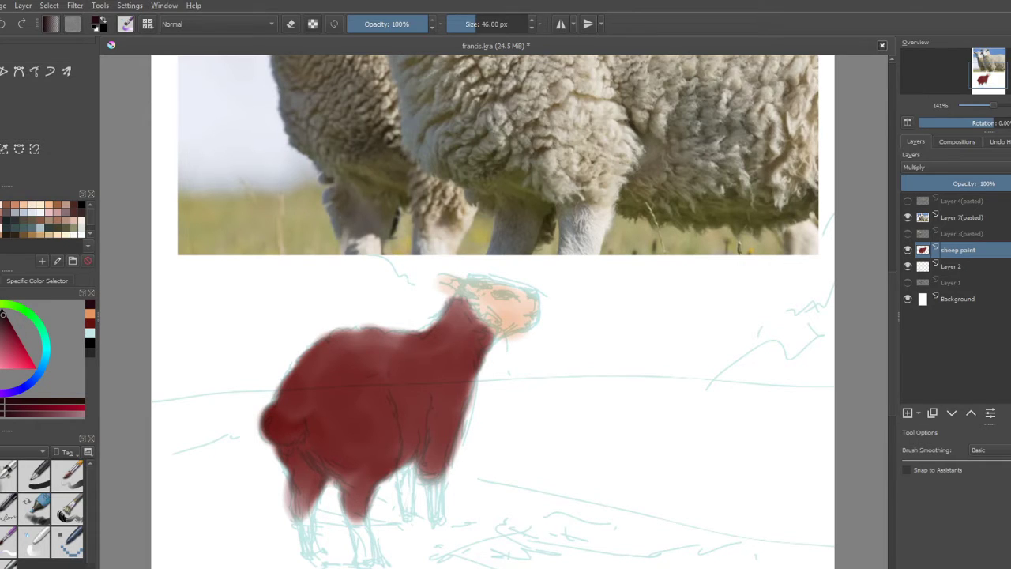
{"action": "scroll", "coordinate": [43, 219], "scroll_direction": "up", "scroll_amount": 2}
{"action": "scroll", "coordinate": [44, 219], "scroll_direction": "down", "scroll_amount": 2}
{"action": "left_click", "coordinate": [7, 234]}
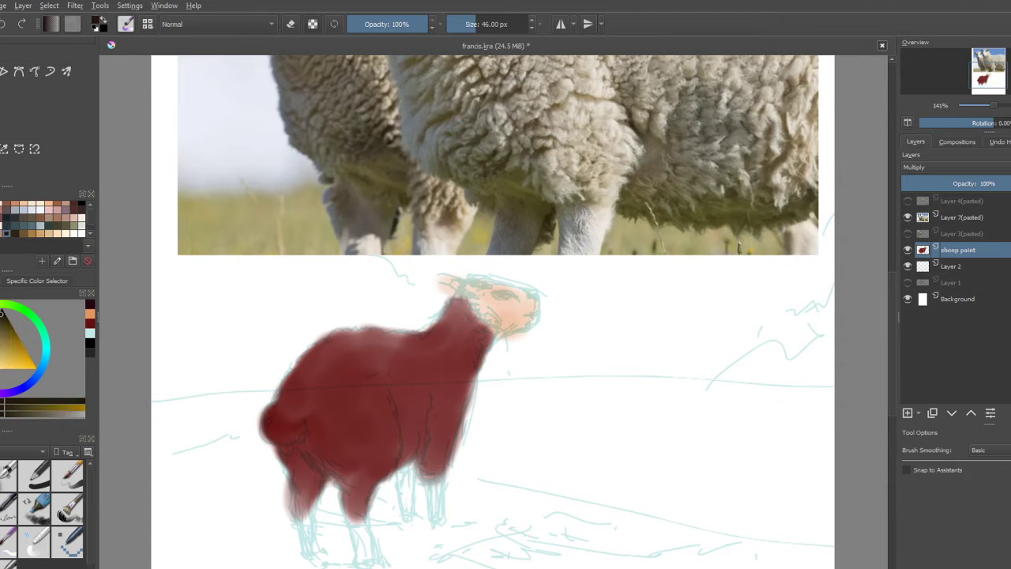
{"action": "scroll", "coordinate": [44, 219], "scroll_direction": "up", "scroll_amount": 3}
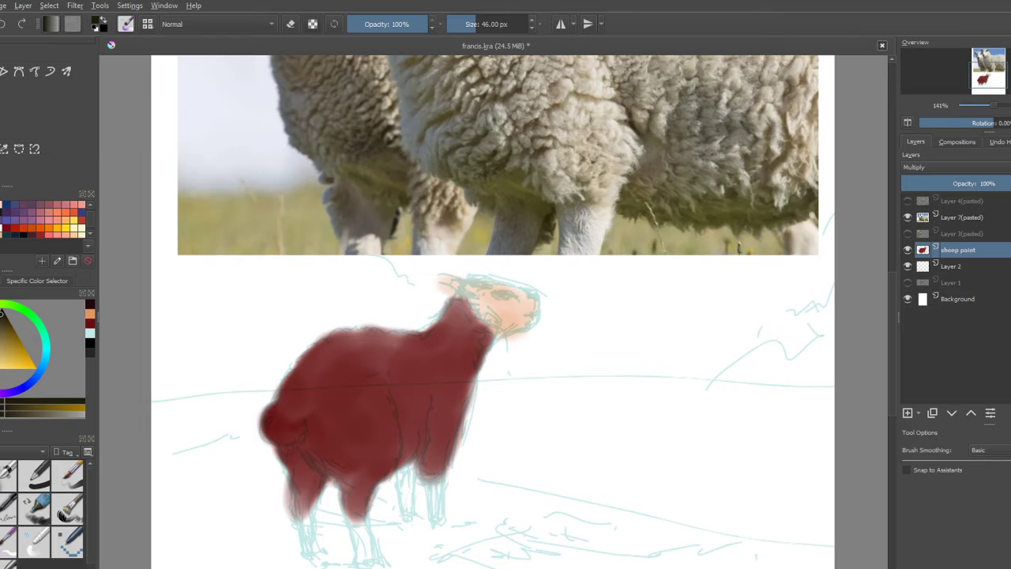
{"action": "scroll", "coordinate": [44, 219], "scroll_direction": "down", "scroll_amount": 3}
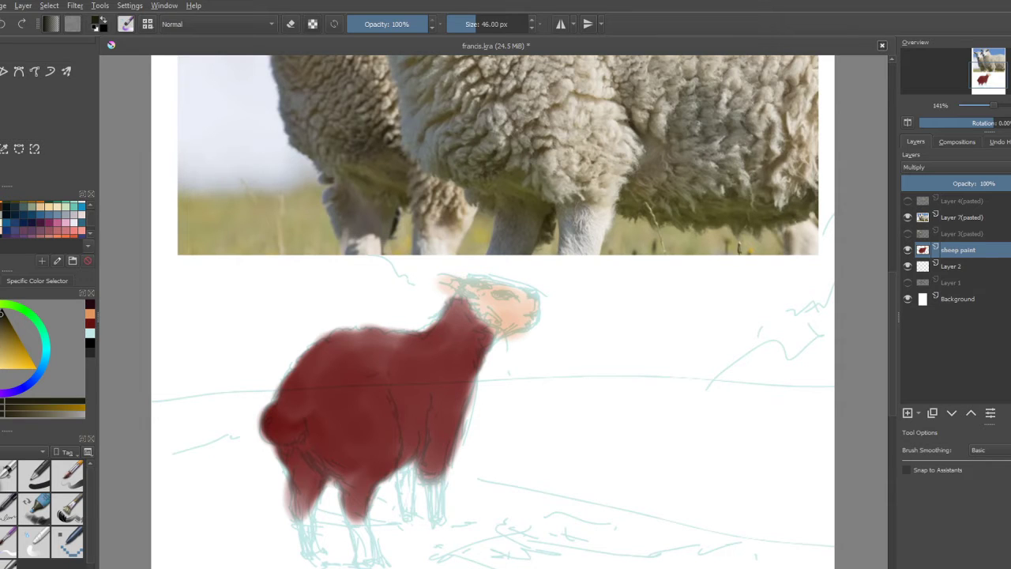
Paint the lower part of the nearer hind leg dark blue with the 40 px brush, trimming its edge with the eraser
{"action": "left_click", "coordinate": [6, 214]}
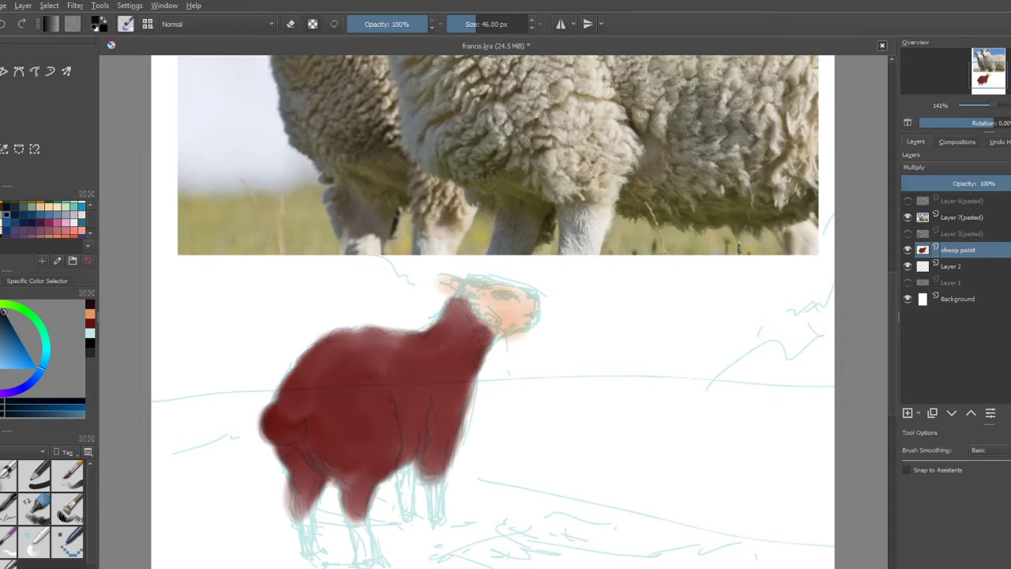
{"action": "left_click", "coordinate": [67, 475]}
{"action": "left_click_drag", "start_coordinate": [354, 525], "coordinate": [358, 535]}
{"action": "mouse_move", "coordinate": [357, 534]}
{"action": "left_mouse_down"}
{"action": "mouse_move", "coordinate": [362, 549]}
{"action": "mouse_move", "coordinate": [354, 528]}
{"action": "mouse_move", "coordinate": [359, 551]}
{"action": "mouse_move", "coordinate": [370, 551]}
{"action": "left_mouse_up"}
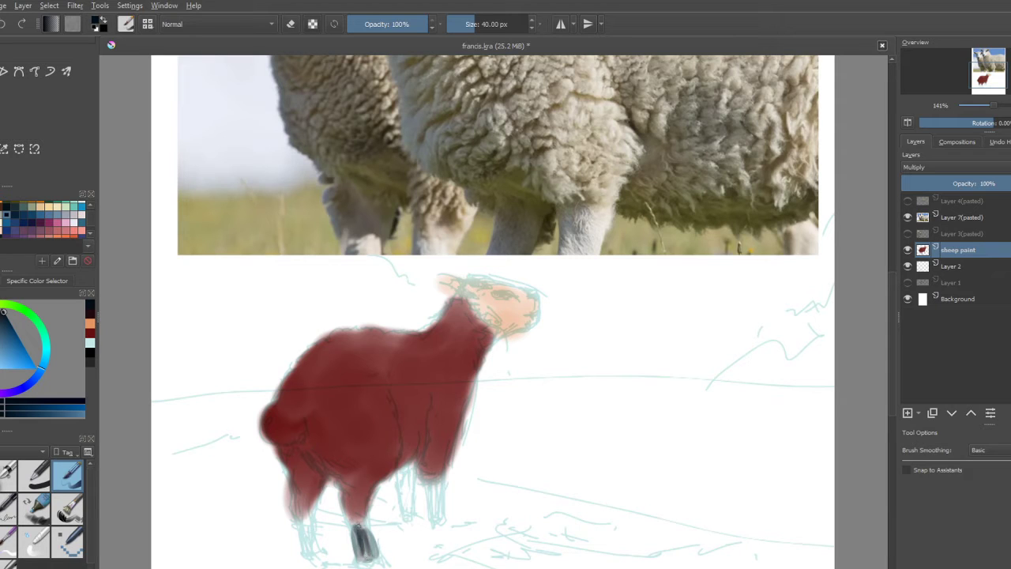
{"action": "key", "text": "e"}
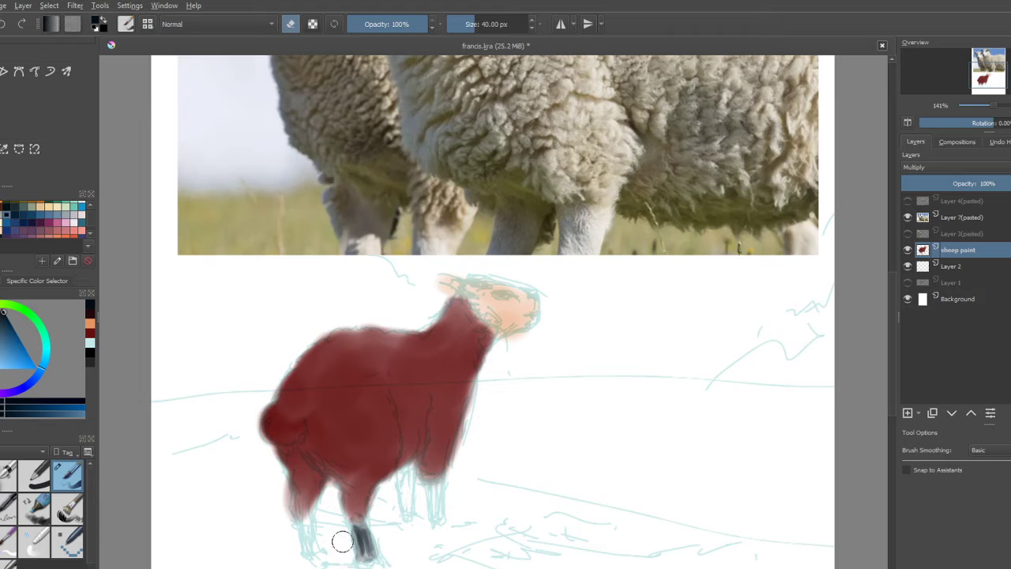
{"action": "key", "text": "e"}
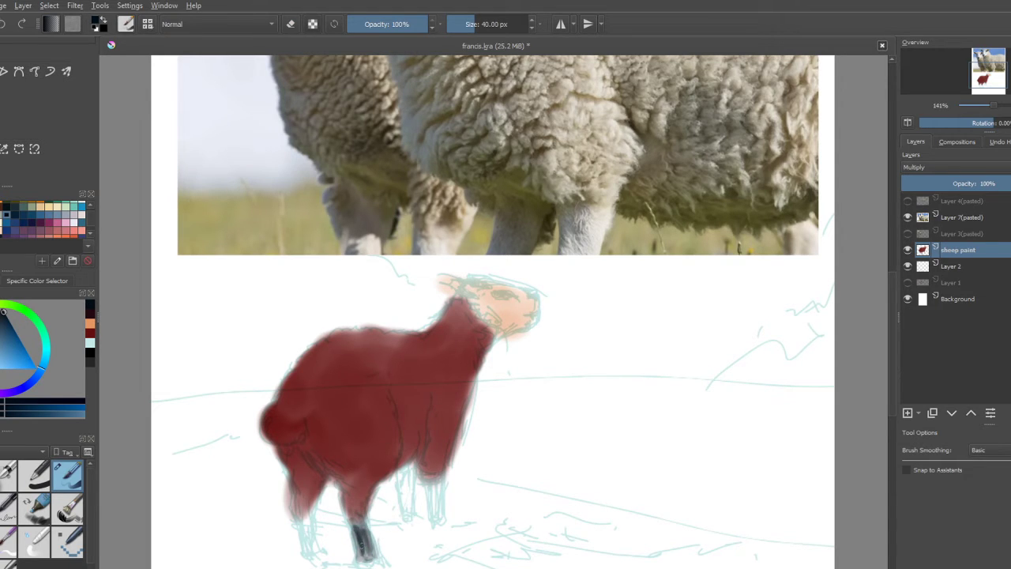
{"action": "left_click_drag", "start_coordinate": [361, 534], "coordinate": [362, 563]}
Paint the other hind leg's lower part and both lower front legs dark blue, cleaning up their edges with the eraser
{"action": "left_click_drag", "start_coordinate": [305, 520], "coordinate": [309, 548]}
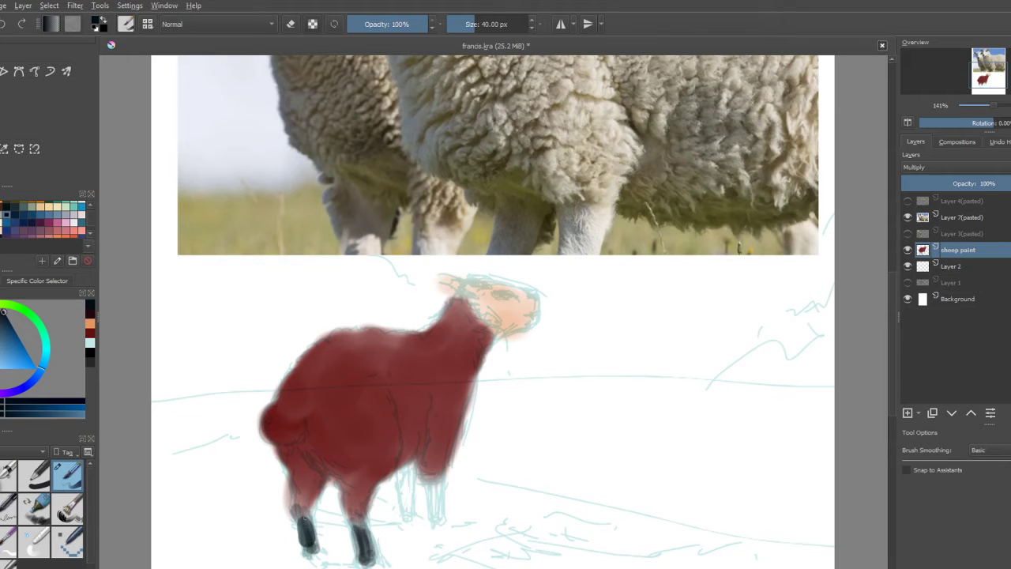
{"action": "mouse_move", "coordinate": [411, 506]}
{"action": "left_mouse_down"}
{"action": "mouse_move", "coordinate": [401, 483]}
{"action": "mouse_move", "coordinate": [404, 520]}
{"action": "mouse_move", "coordinate": [402, 474]}
{"action": "mouse_move", "coordinate": [408, 509]}
{"action": "mouse_move", "coordinate": [413, 465]}
{"action": "mouse_move", "coordinate": [433, 490]}
{"action": "mouse_move", "coordinate": [435, 521]}
{"action": "mouse_move", "coordinate": [433, 487]}
{"action": "left_mouse_up"}
{"action": "key", "text": "e"}
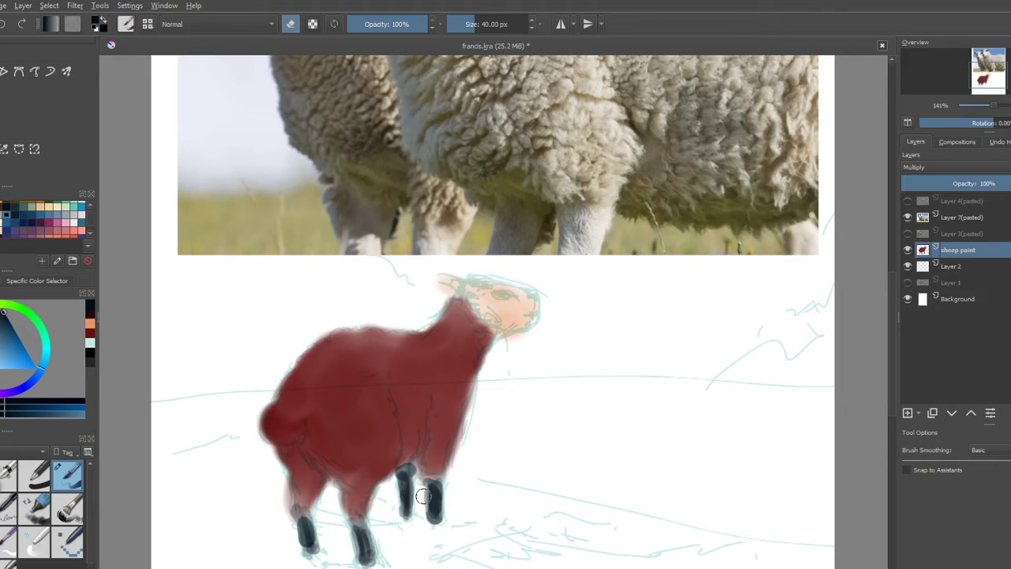
{"action": "key", "text": "e"}
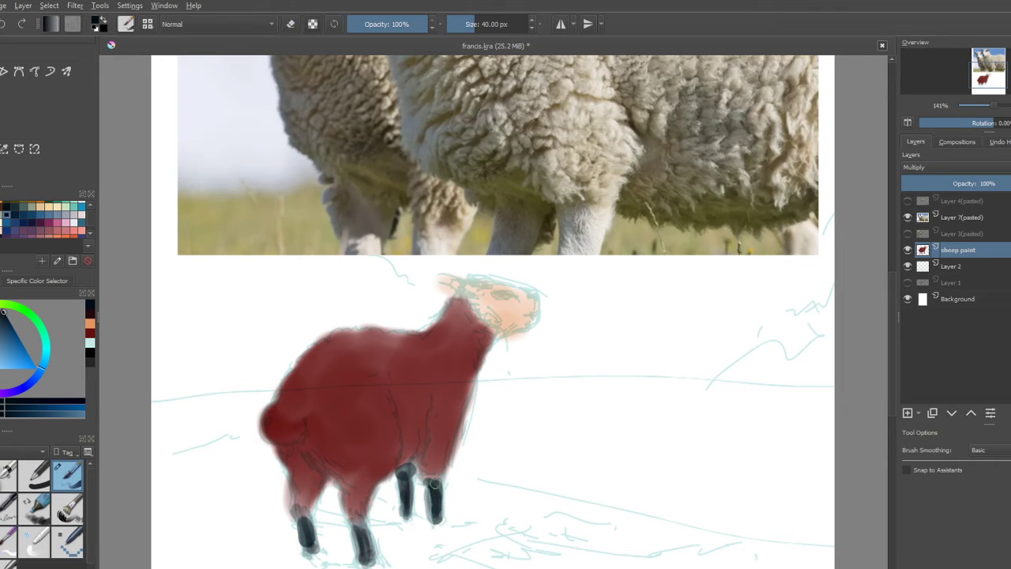
{"action": "left_click_drag", "start_coordinate": [406, 474], "coordinate": [406, 470]}
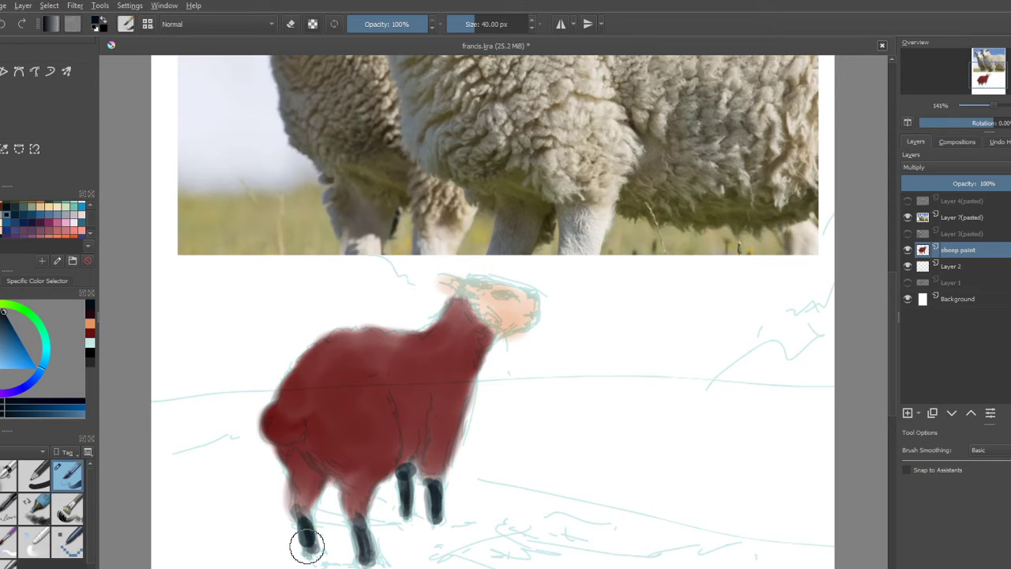
{"action": "key", "text": "e"}
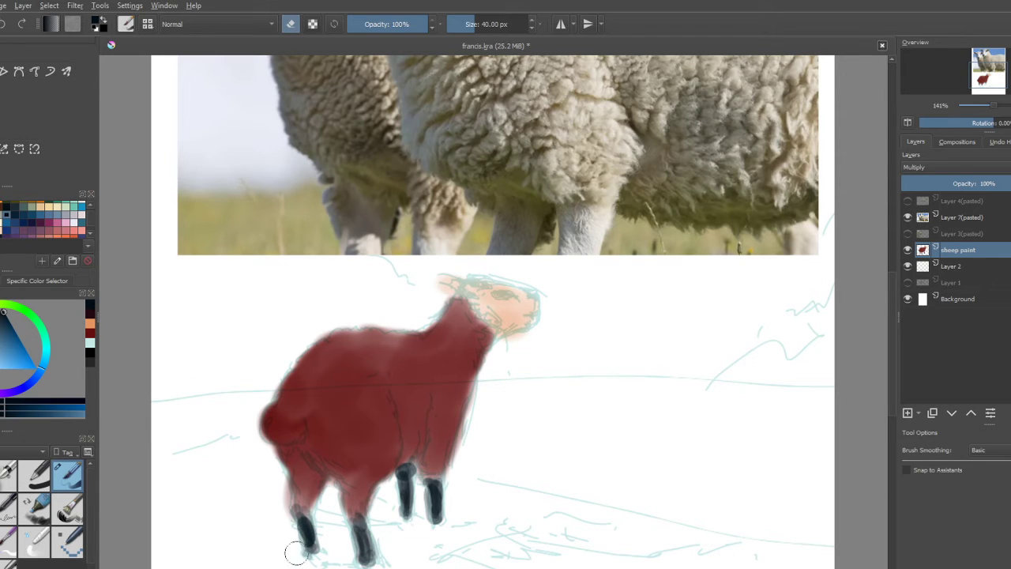
{"action": "key", "text": "e"}
{"action": "left_click_drag", "start_coordinate": [311, 548], "coordinate": [302, 537]}
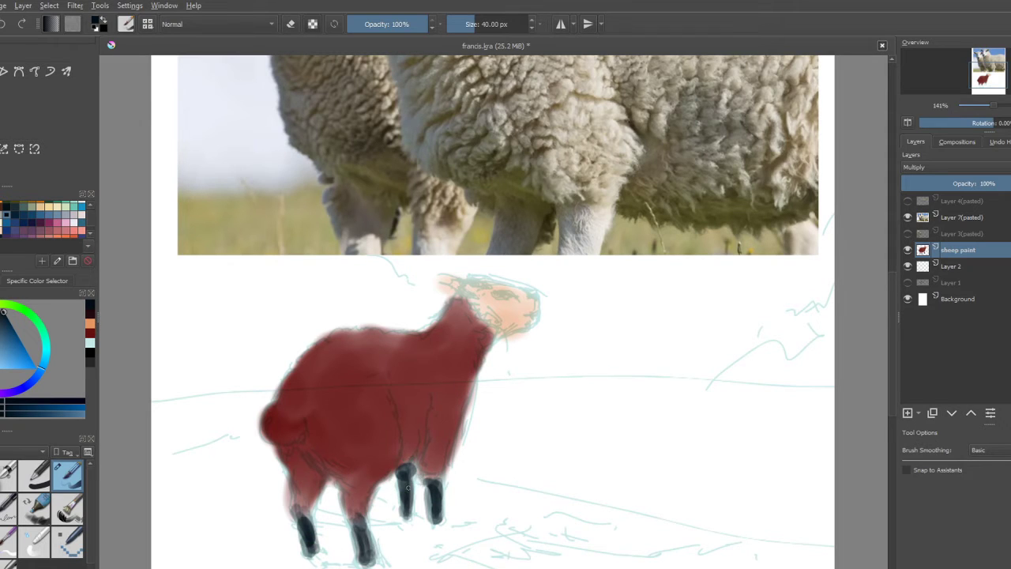
{"action": "key", "text": "e"}
{"action": "key", "text": "e"}
Add dark maroon wool shading along the sheep's belly, upper legs, tail and chest with a 15 px brush
{"action": "left_click", "coordinate": [90, 314]}
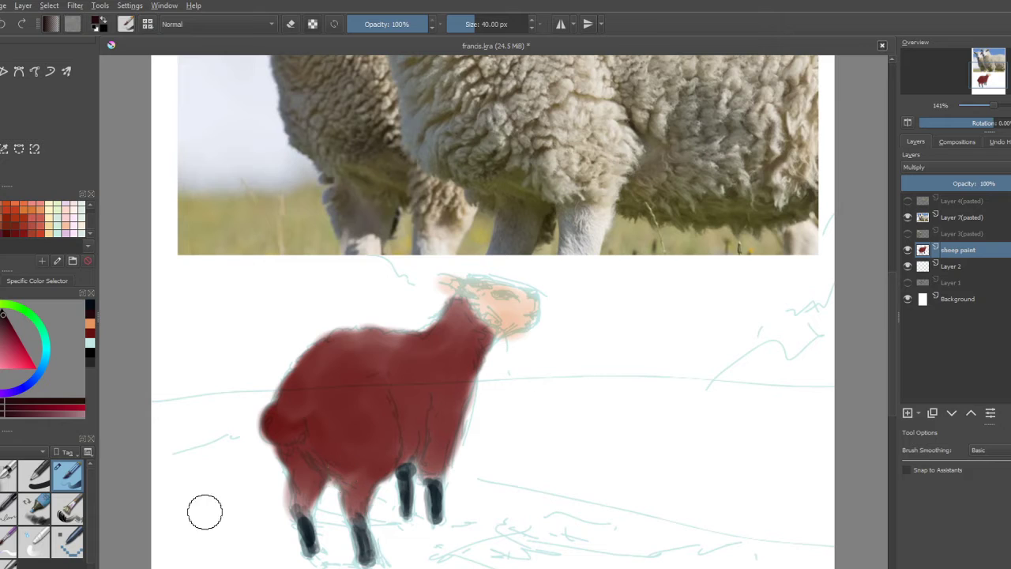
{"action": "left_click", "coordinate": [8, 542]}
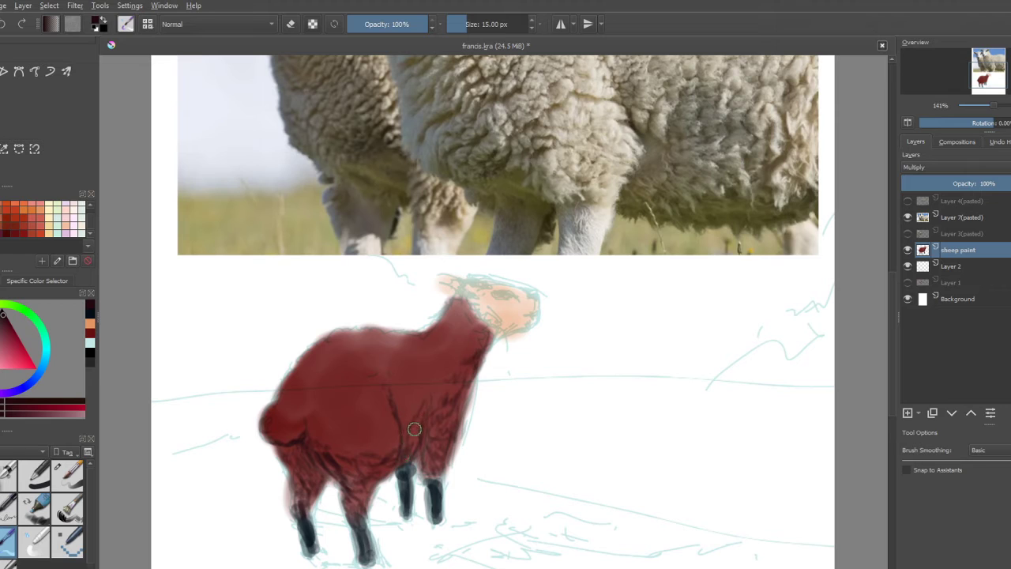
{"action": "key", "text": "e"}
{"action": "left_click_drag", "start_coordinate": [419, 402], "coordinate": [412, 422]}
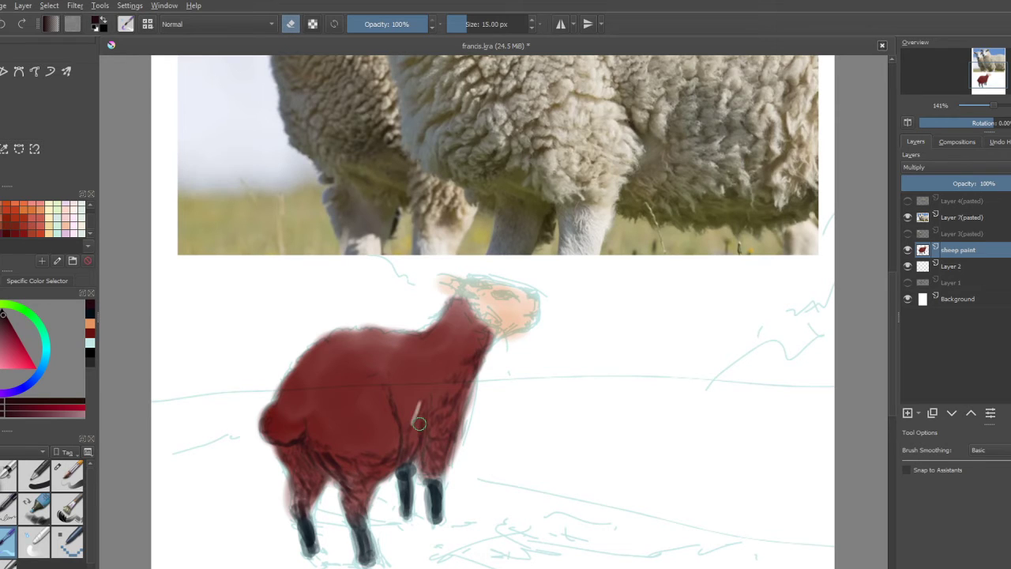
{"action": "key", "text": "ctrl+z"}
{"action": "key", "text": "e"}
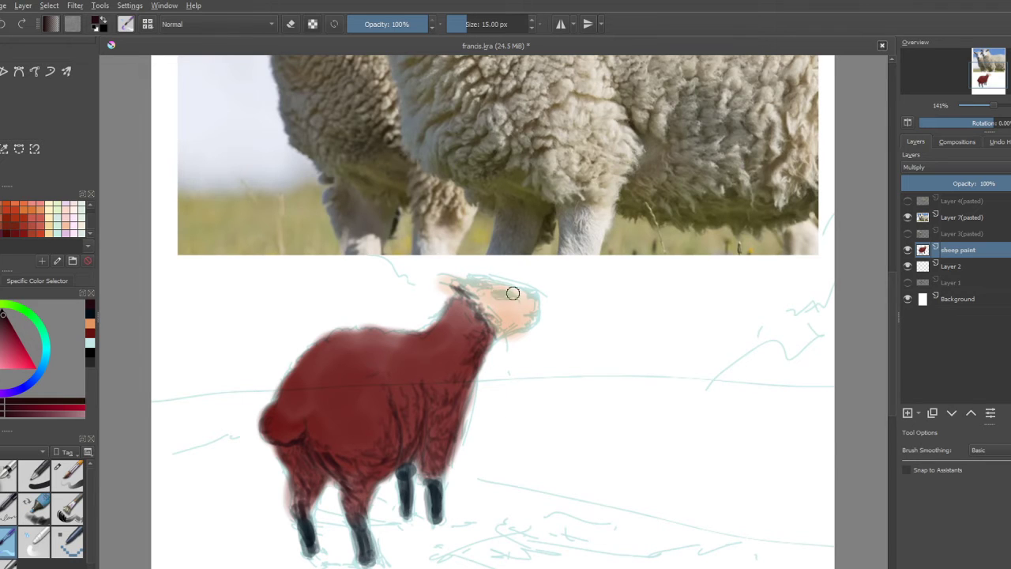
Paint the sheep's eye and nose tip in dark maroon and add muted red strokes along the cheek
{"action": "left_click_drag", "start_coordinate": [497, 294], "coordinate": [513, 294]}
{"action": "left_click_drag", "start_coordinate": [525, 296], "coordinate": [533, 297]}
{"action": "left_click", "coordinate": [90, 323]}
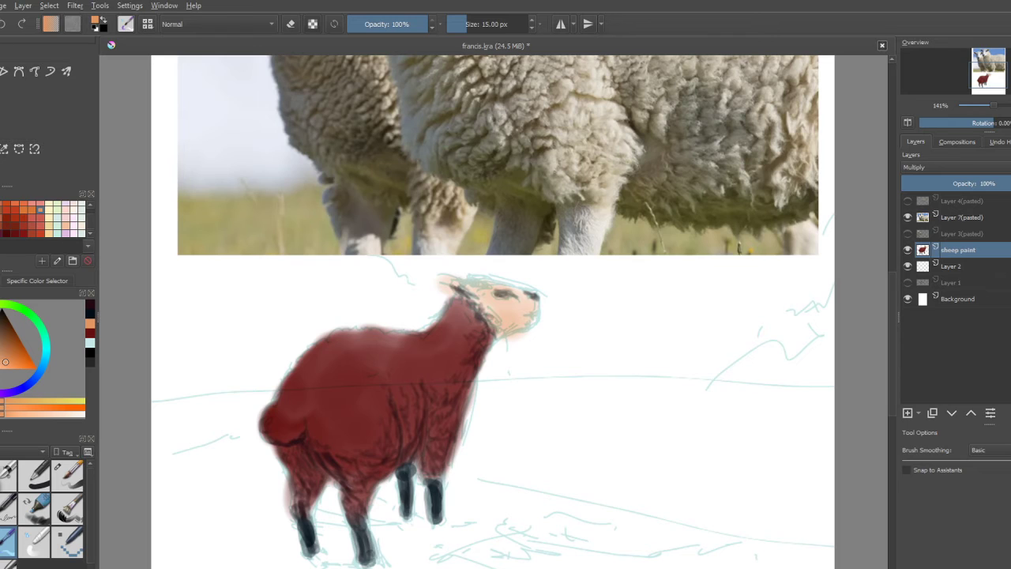
{"action": "left_click", "coordinate": [90, 332]}
{"action": "left_click", "coordinate": [31, 226]}
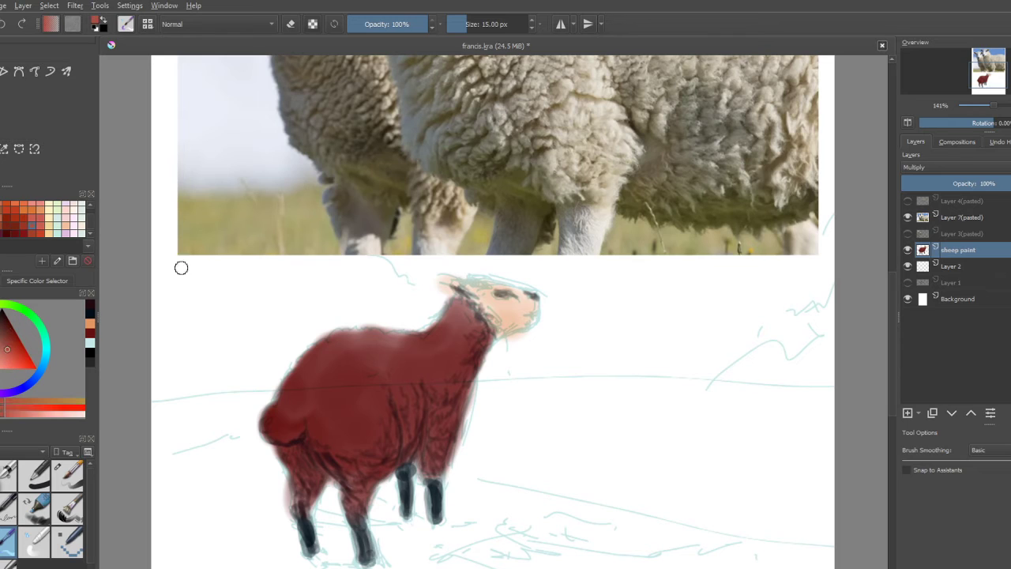
{"action": "left_click_drag", "start_coordinate": [491, 331], "coordinate": [498, 324]}
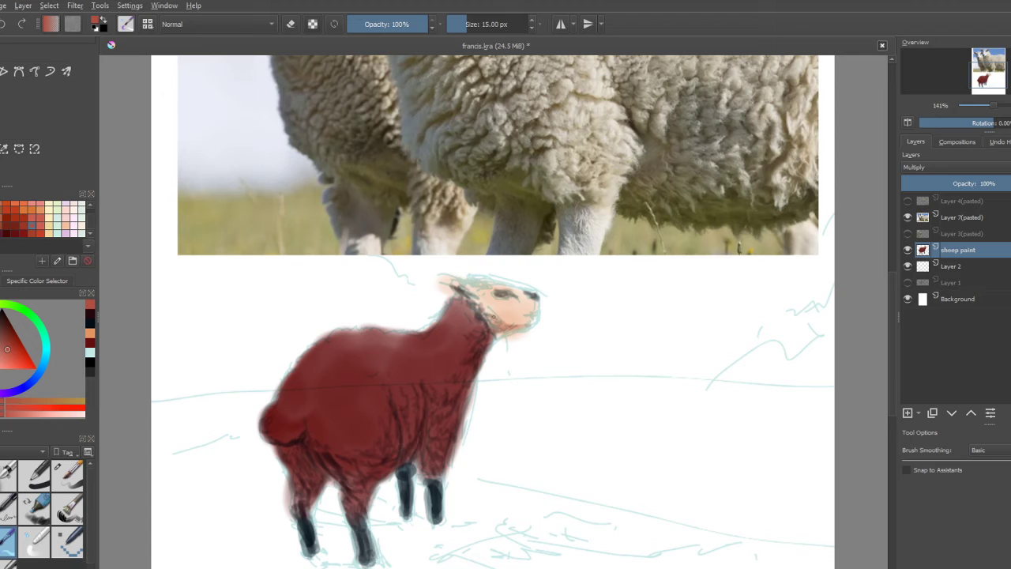
Darken the underside of the jaw with dark blue and draw a short mouth line on the muzzle
{"action": "left_click", "coordinate": [90, 323]}
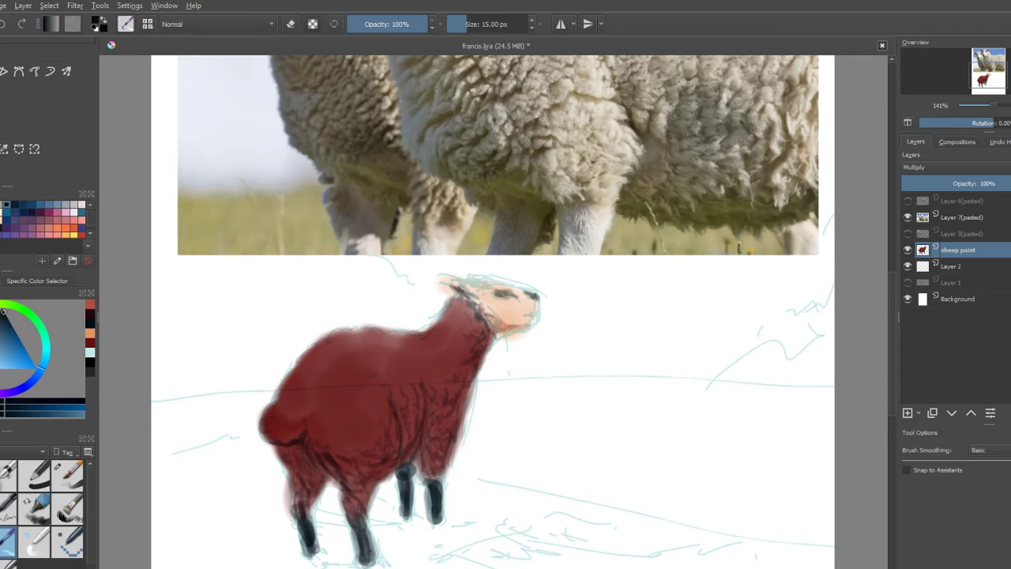
{"action": "left_click_drag", "start_coordinate": [503, 327], "coordinate": [497, 323]}
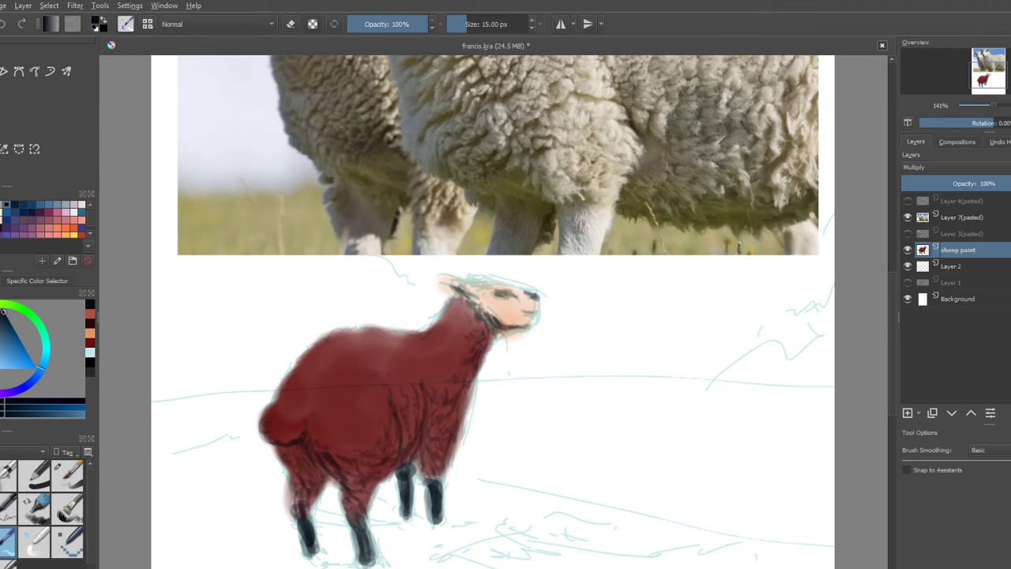
{"action": "left_click_drag", "start_coordinate": [534, 314], "coordinate": [526, 314]}
{"action": "key", "text": "ctrl+z"}
{"action": "key", "text": "ctrl+z"}
{"action": "left_click_drag", "start_coordinate": [541, 313], "coordinate": [537, 313]}
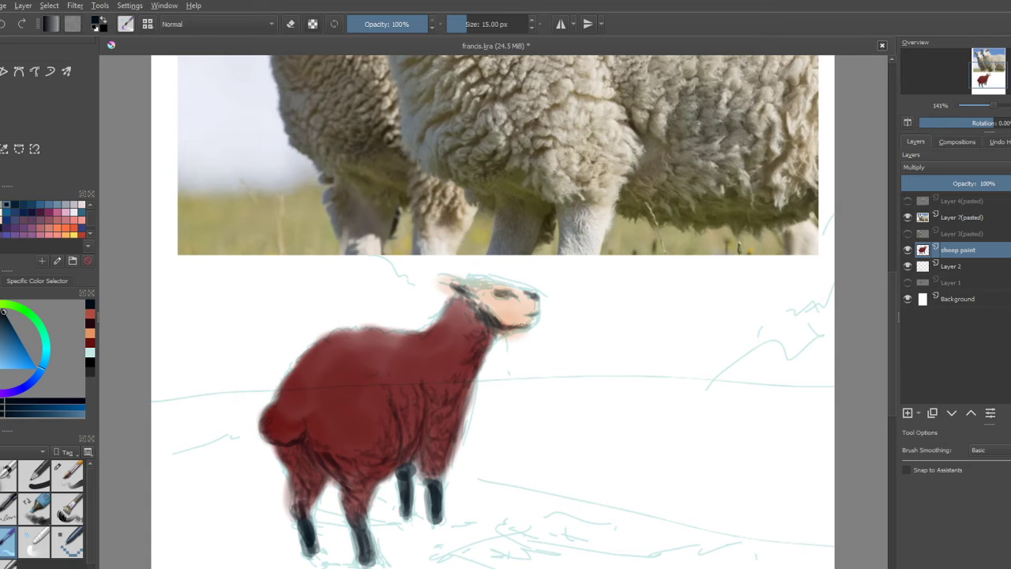
Paint orange over the sheep's cheek and muzzle with a 46 px brush to deepen the face colour
{"action": "left_click", "coordinate": [34, 542]}
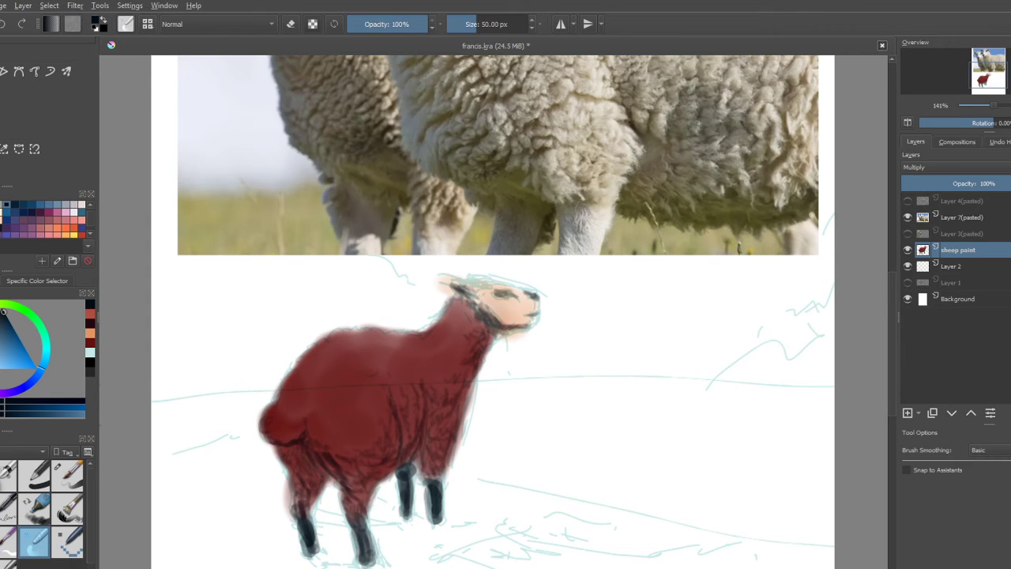
{"action": "left_click", "coordinate": [90, 323]}
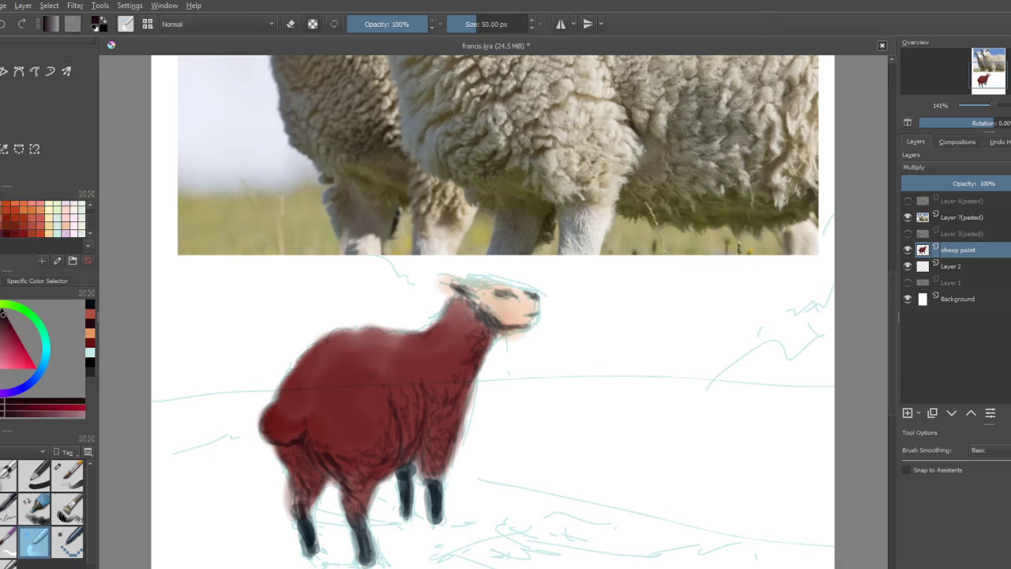
{"action": "left_click", "coordinate": [40, 210]}
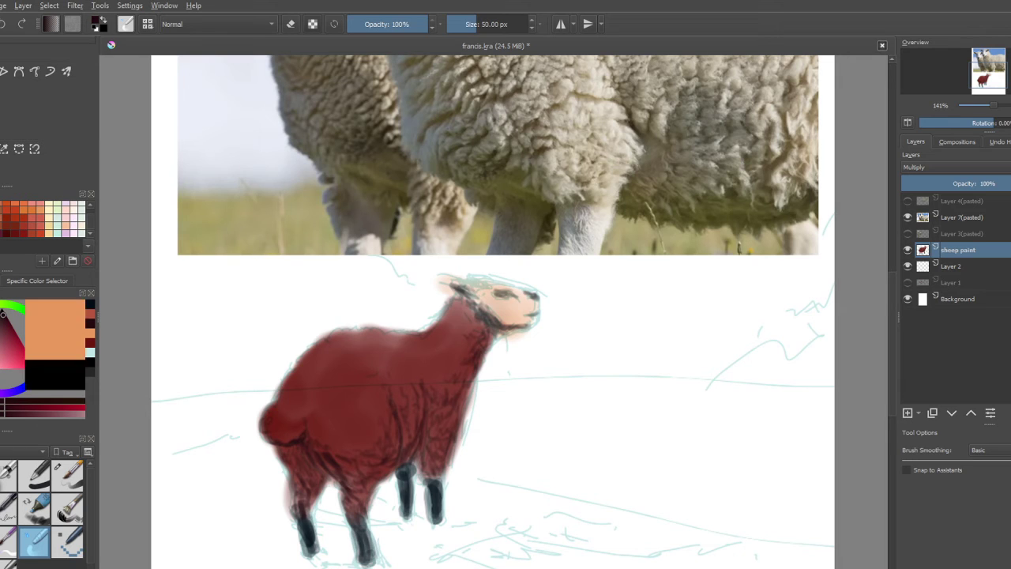
{"action": "left_click", "coordinate": [8, 541]}
{"action": "left_click", "coordinate": [2, 541]}
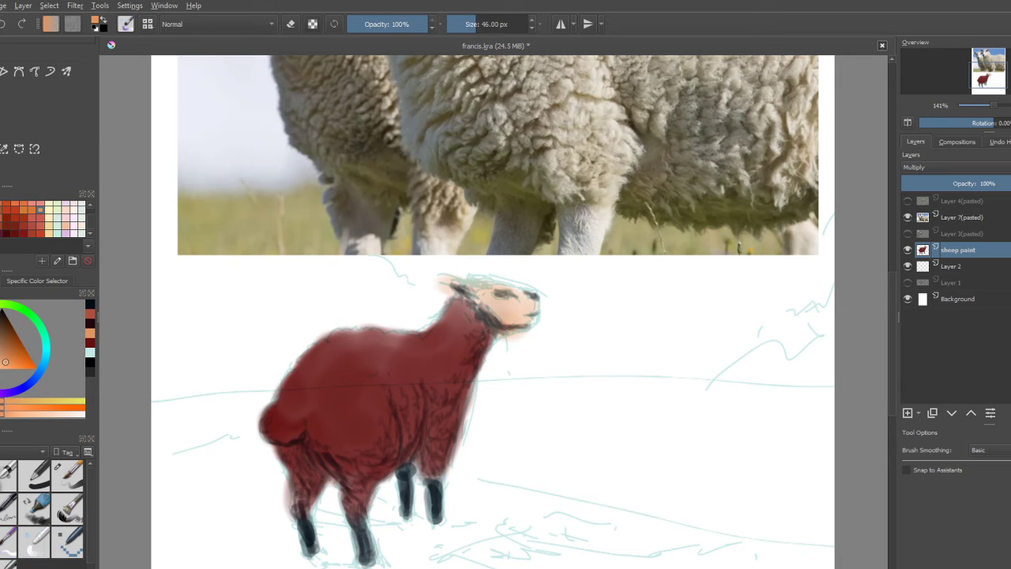
{"action": "mouse_move", "coordinate": [509, 308]}
{"action": "left_mouse_down"}
{"action": "mouse_move", "coordinate": [509, 318]}
{"action": "mouse_move", "coordinate": [491, 305]}
{"action": "mouse_move", "coordinate": [514, 320]}
{"action": "mouse_move", "coordinate": [494, 303]}
{"action": "mouse_move", "coordinate": [526, 311]}
{"action": "left_mouse_up"}
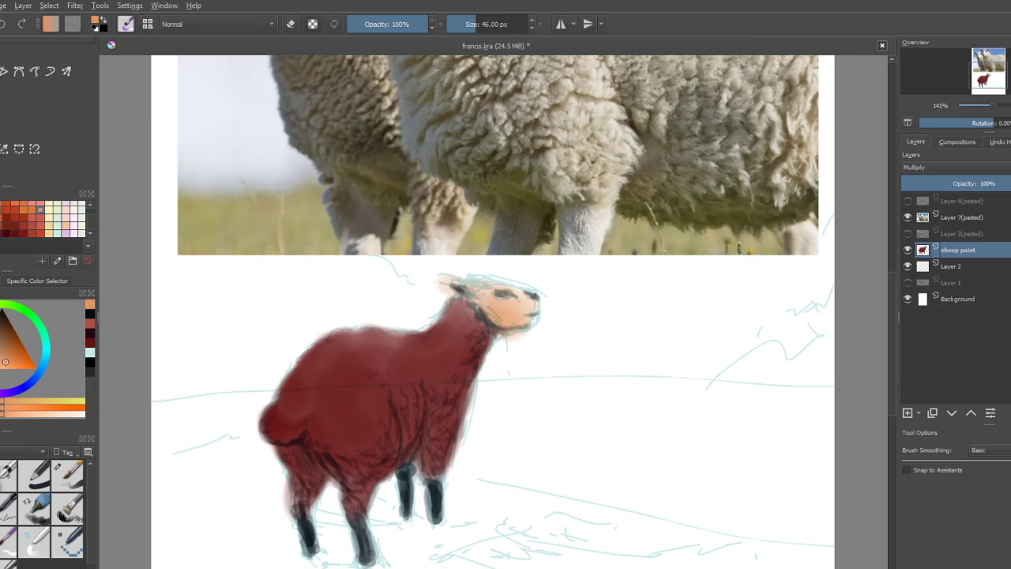
Soften the jaw shading with dark blue, and lightly erase over the cheek and upper back to lighten them
{"action": "key", "text": "d"}
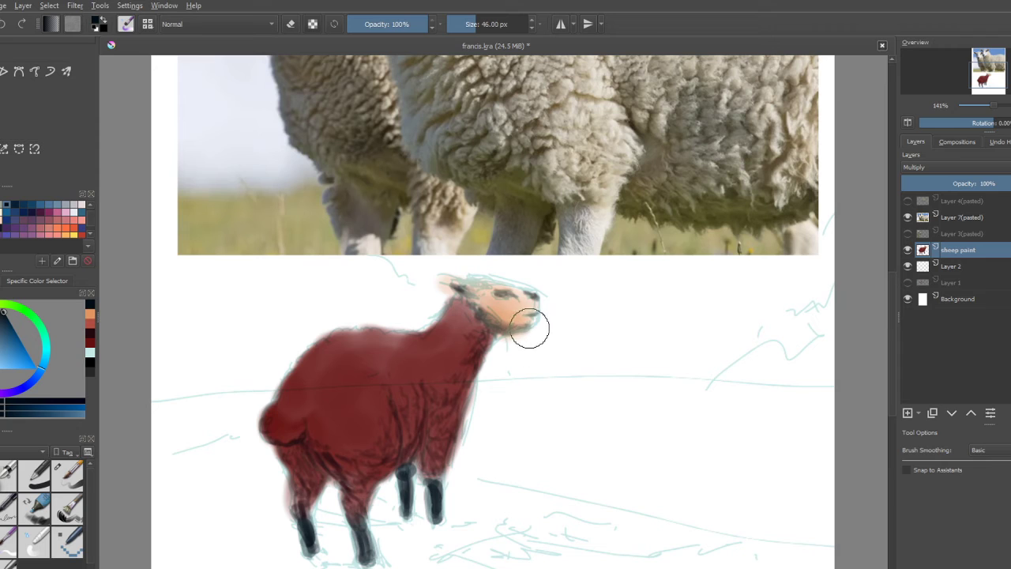
{"action": "key", "text": "e"}
{"action": "mouse_move", "coordinate": [526, 326]}
{"action": "left_mouse_down"}
{"action": "mouse_move", "coordinate": [506, 316]}
{"action": "mouse_move", "coordinate": [511, 309]}
{"action": "left_mouse_up"}
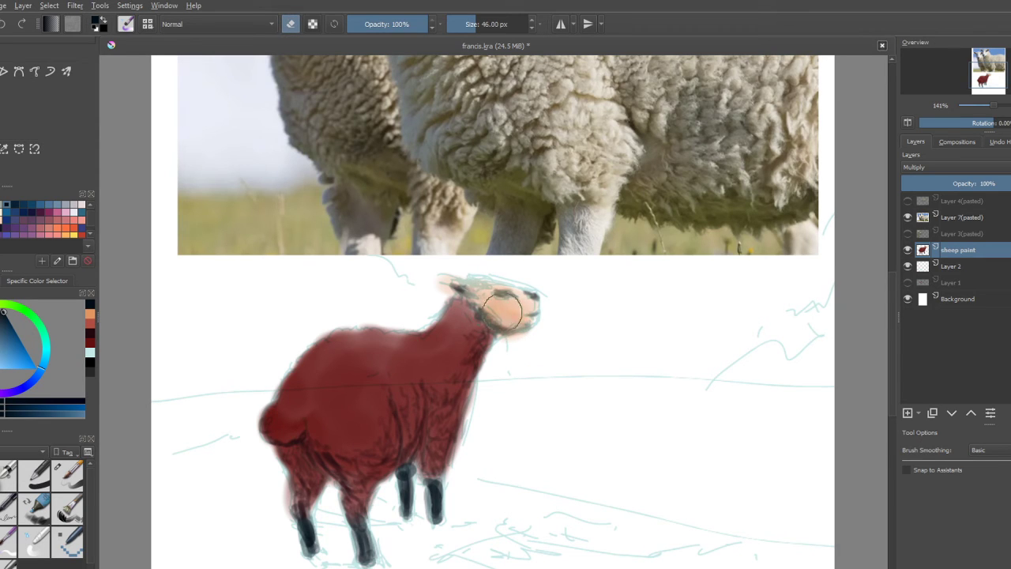
{"action": "mouse_move", "coordinate": [440, 323]}
{"action": "left_mouse_down"}
{"action": "mouse_move", "coordinate": [407, 352]}
{"action": "mouse_move", "coordinate": [408, 371]}
{"action": "mouse_move", "coordinate": [438, 360]}
{"action": "mouse_move", "coordinate": [452, 326]}
{"action": "mouse_move", "coordinate": [409, 350]}
{"action": "mouse_move", "coordinate": [460, 306]}
{"action": "mouse_move", "coordinate": [425, 349]}
{"action": "mouse_move", "coordinate": [452, 328]}
{"action": "mouse_move", "coordinate": [406, 349]}
{"action": "mouse_move", "coordinate": [418, 340]}
{"action": "mouse_move", "coordinate": [349, 352]}
{"action": "mouse_move", "coordinate": [350, 378]}
{"action": "mouse_move", "coordinate": [368, 344]}
{"action": "mouse_move", "coordinate": [361, 337]}
{"action": "mouse_move", "coordinate": [384, 365]}
{"action": "mouse_move", "coordinate": [351, 345]}
{"action": "mouse_move", "coordinate": [420, 350]}
{"action": "mouse_move", "coordinate": [365, 341]}
{"action": "mouse_move", "coordinate": [311, 359]}
{"action": "mouse_move", "coordinate": [295, 380]}
{"action": "mouse_move", "coordinate": [318, 402]}
{"action": "mouse_move", "coordinate": [280, 418]}
{"action": "mouse_move", "coordinate": [293, 438]}
{"action": "mouse_move", "coordinate": [349, 334]}
{"action": "mouse_move", "coordinate": [395, 356]}
{"action": "left_mouse_up"}
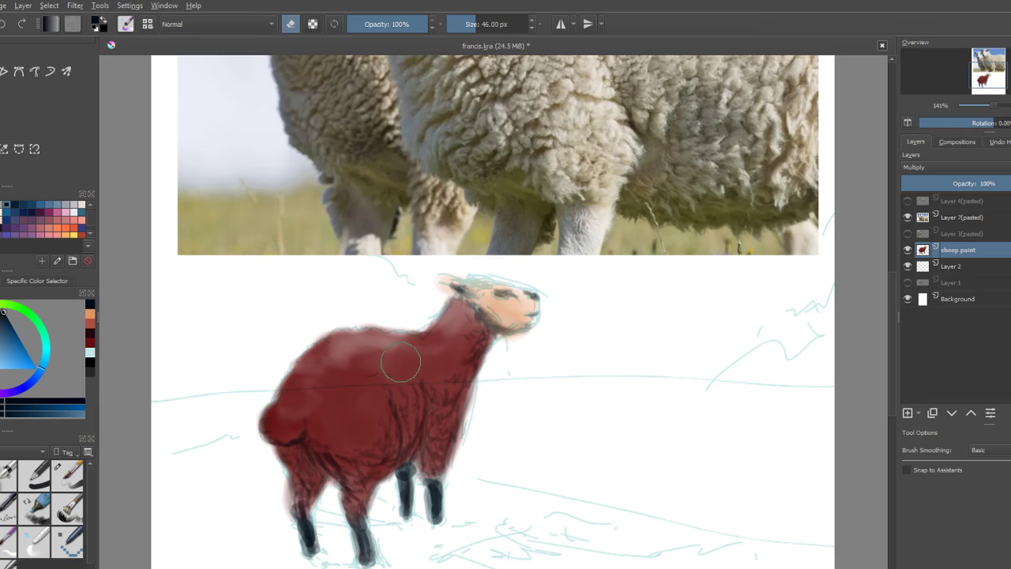
Glaze dark red over the sheep's back and refine its top contour with a 40 px brush
{"action": "key", "text": "e"}
{"action": "left_click", "coordinate": [89, 342]}
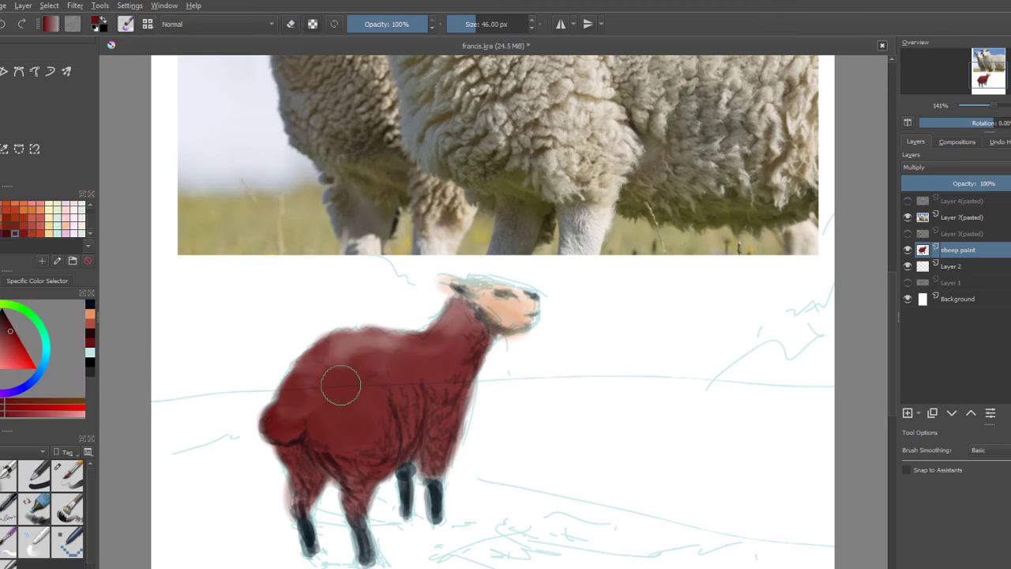
{"action": "mouse_move", "coordinate": [326, 363]}
{"action": "left_mouse_down"}
{"action": "mouse_move", "coordinate": [358, 356]}
{"action": "mouse_move", "coordinate": [348, 348]}
{"action": "mouse_move", "coordinate": [357, 334]}
{"action": "mouse_move", "coordinate": [437, 351]}
{"action": "left_mouse_up"}
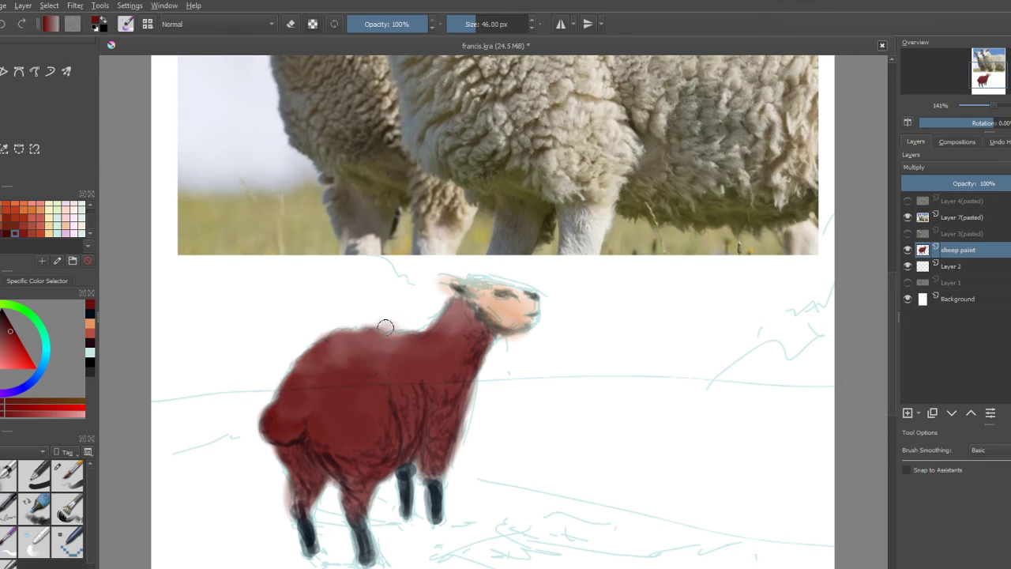
{"action": "left_click_drag", "start_coordinate": [386, 336], "coordinate": [374, 324]}
{"action": "left_click", "coordinate": [67, 473]}
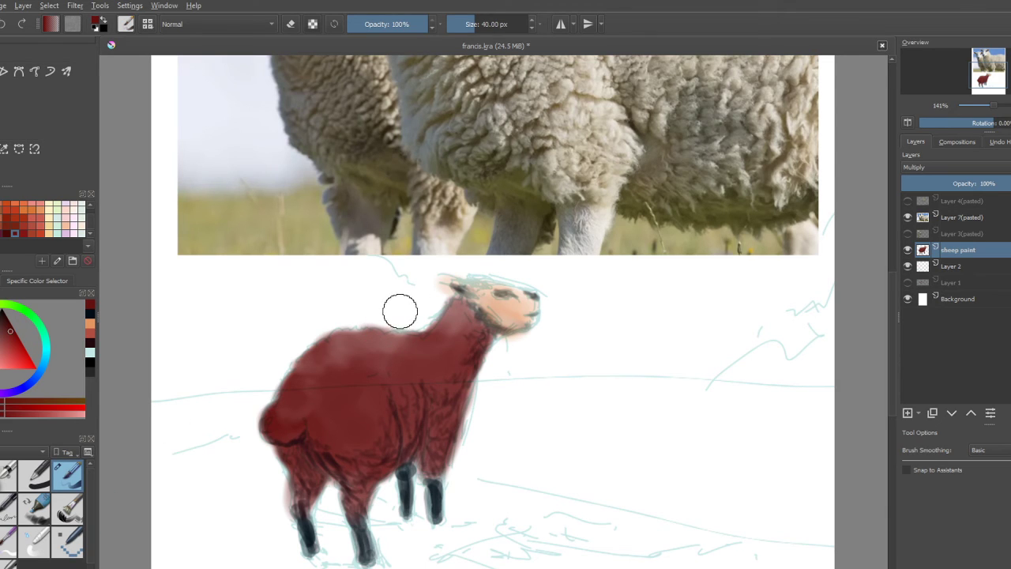
{"action": "key", "text": "e"}
{"action": "key", "text": "e"}
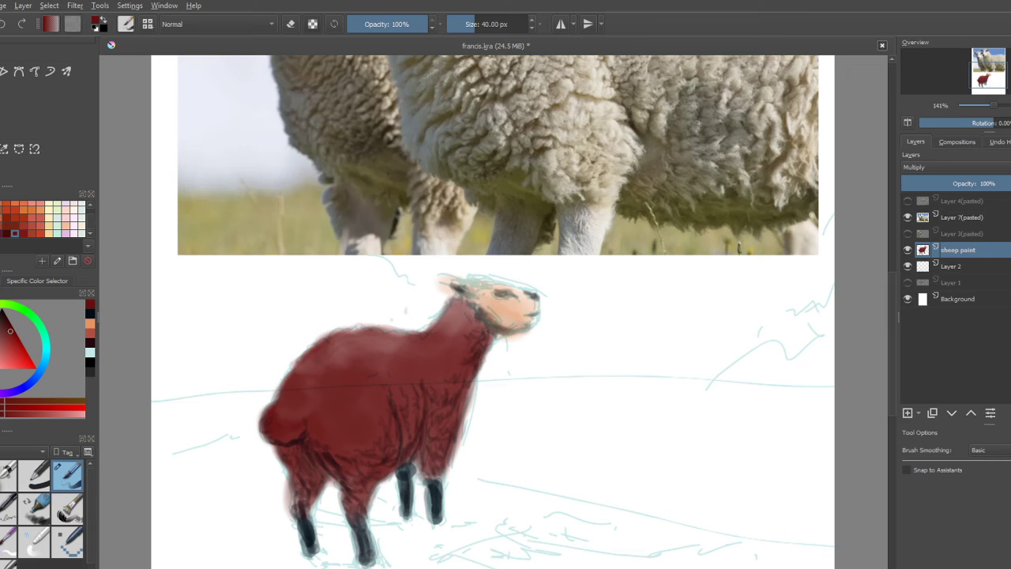
Blend dark red over the upper hind legs, belly and upper front leg with a 46 px brush
{"action": "key", "text": "/"}
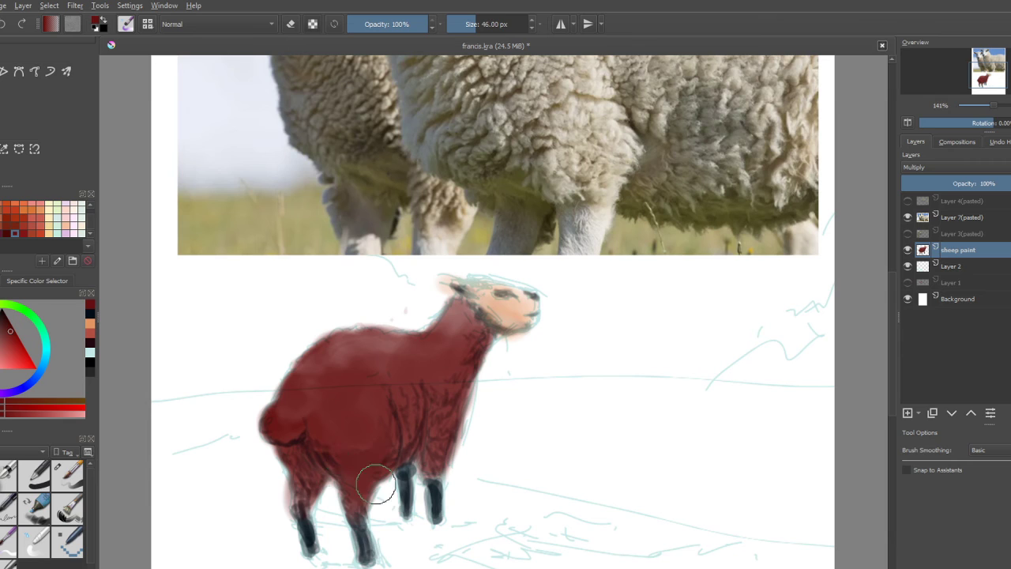
{"action": "left_click", "coordinate": [360, 466], "text": "ctrl"}
{"action": "mouse_move", "coordinate": [355, 466]}
{"action": "left_mouse_down"}
{"action": "mouse_move", "coordinate": [359, 492]}
{"action": "mouse_move", "coordinate": [323, 511]}
{"action": "mouse_move", "coordinate": [307, 477]}
{"action": "mouse_move", "coordinate": [303, 501]}
{"action": "left_mouse_up"}
{"action": "left_click", "coordinate": [294, 478], "text": "ctrl"}
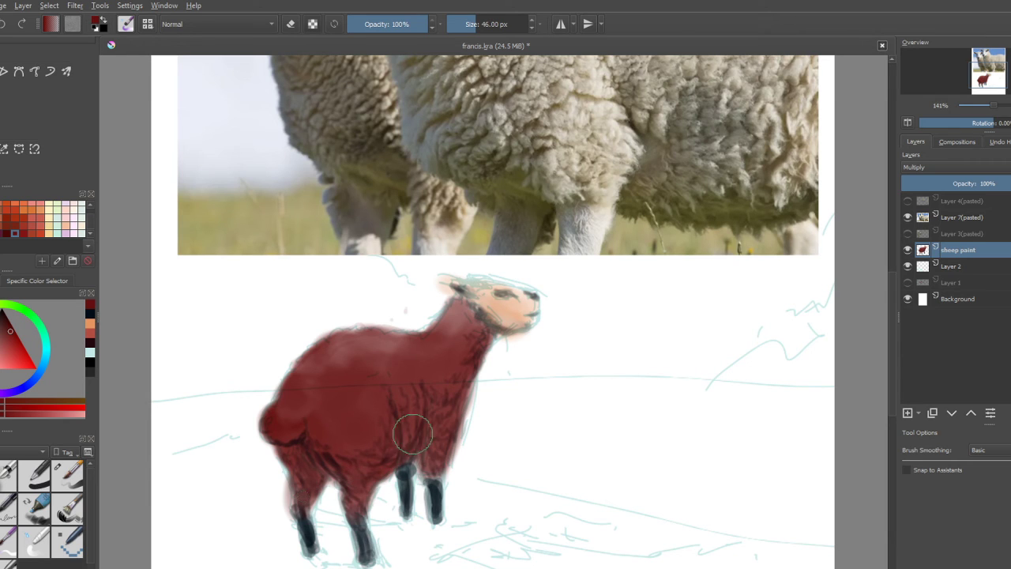
{"action": "left_click_drag", "start_coordinate": [422, 452], "coordinate": [436, 478]}
Clean up the hind leg's outer edge with the eraser and undo the last 7.5 px eraser stroke along the back
{"action": "key", "text": "/"}
{"action": "key", "text": "e"}
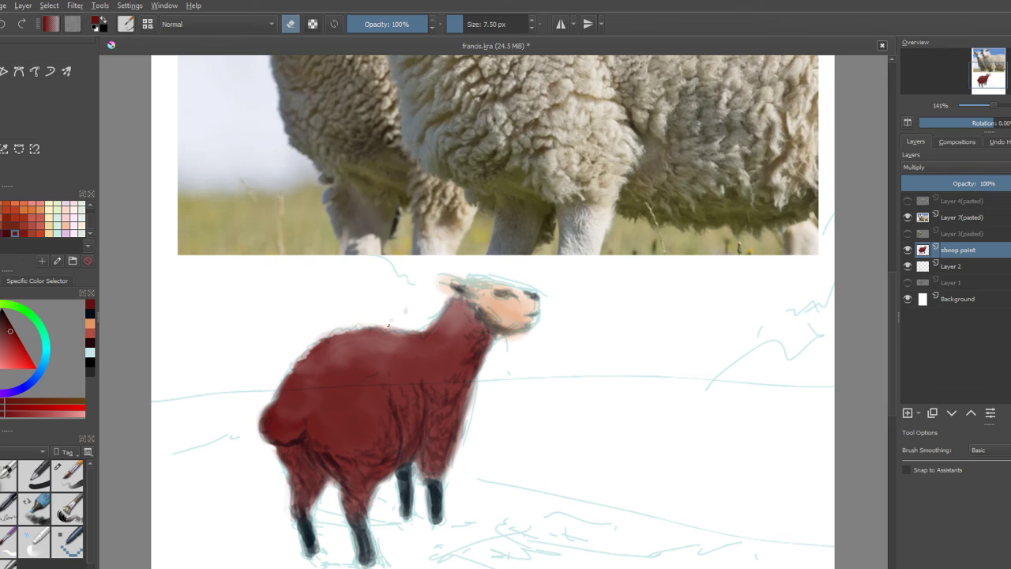
{"action": "key", "text": "ctrl+z"}
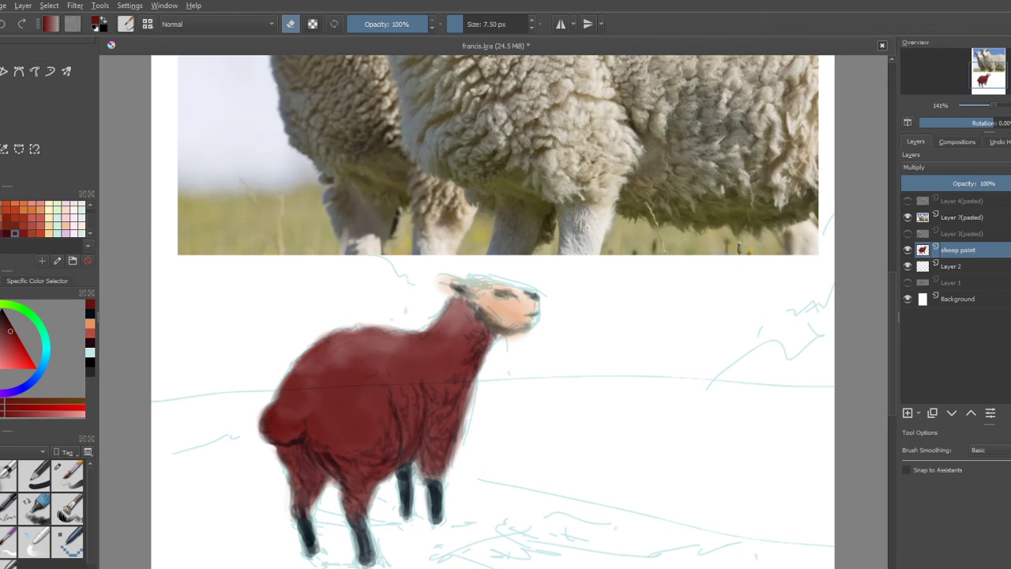
Even out the wool on the rump, tail, back and neck in dark red with a 46 px brush
{"action": "key", "text": "e"}
{"action": "key", "text": "slash"}
{"action": "mouse_move", "coordinate": [297, 362]}
{"action": "left_mouse_down"}
{"action": "mouse_move", "coordinate": [321, 369]}
{"action": "mouse_move", "coordinate": [311, 376]}
{"action": "mouse_move", "coordinate": [304, 372]}
{"action": "mouse_move", "coordinate": [331, 360]}
{"action": "mouse_move", "coordinate": [322, 355]}
{"action": "mouse_move", "coordinate": [345, 338]}
{"action": "mouse_move", "coordinate": [418, 340]}
{"action": "mouse_move", "coordinate": [359, 359]}
{"action": "mouse_move", "coordinate": [321, 388]}
{"action": "mouse_move", "coordinate": [293, 378]}
{"action": "mouse_move", "coordinate": [276, 422]}
{"action": "left_mouse_up"}
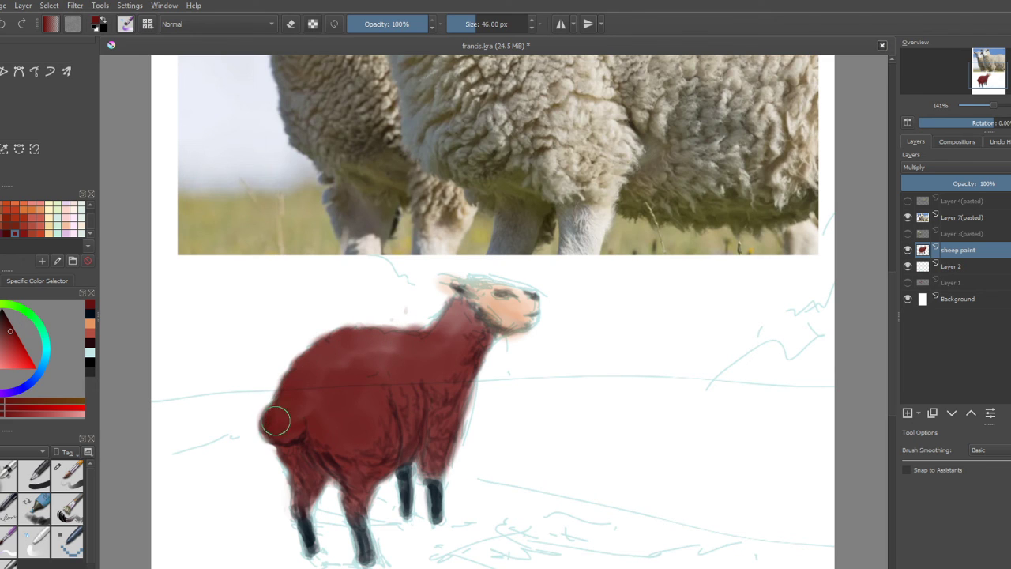
{"action": "mouse_move", "coordinate": [413, 337]}
{"action": "left_mouse_down"}
{"action": "mouse_move", "coordinate": [444, 332]}
{"action": "mouse_move", "coordinate": [454, 318]}
{"action": "mouse_move", "coordinate": [464, 328]}
{"action": "left_mouse_up"}
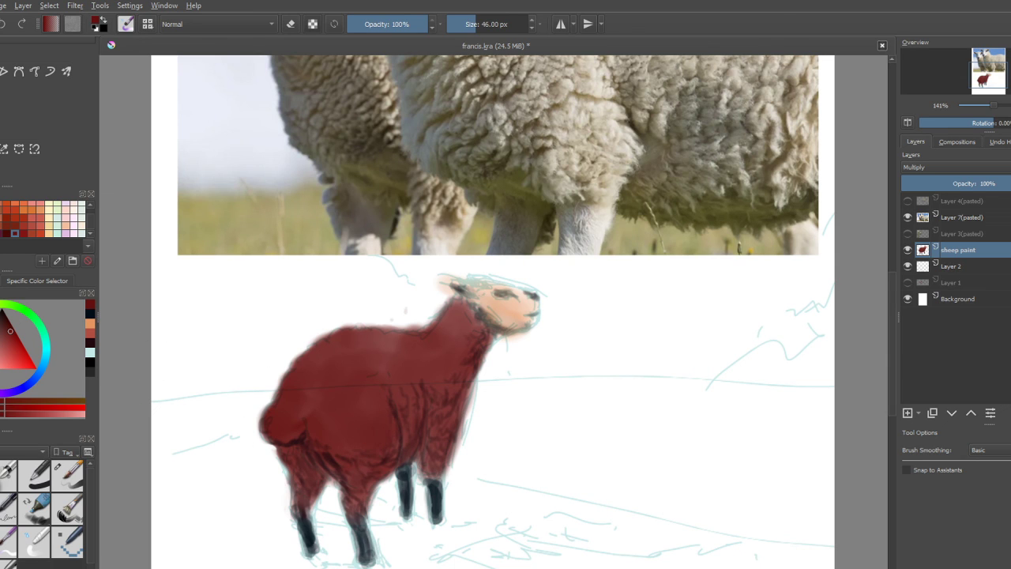
Shade the belly in dark maroon and add 15 px wool strokes on the flank, neck and tail
{"action": "left_click", "coordinate": [90, 343]}
{"action": "left_click_drag", "start_coordinate": [371, 455], "coordinate": [385, 433]}
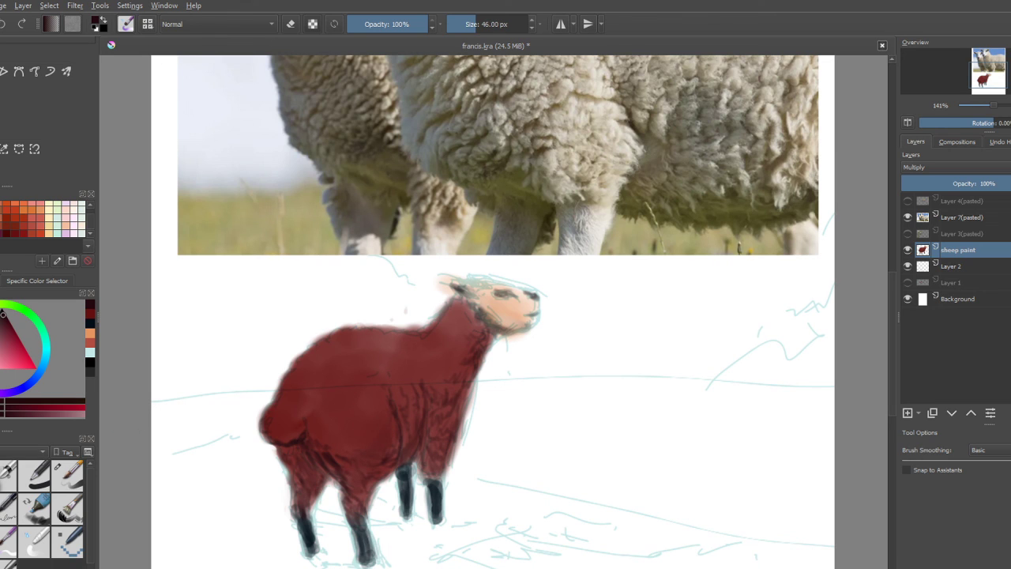
{"action": "left_click", "coordinate": [8, 542]}
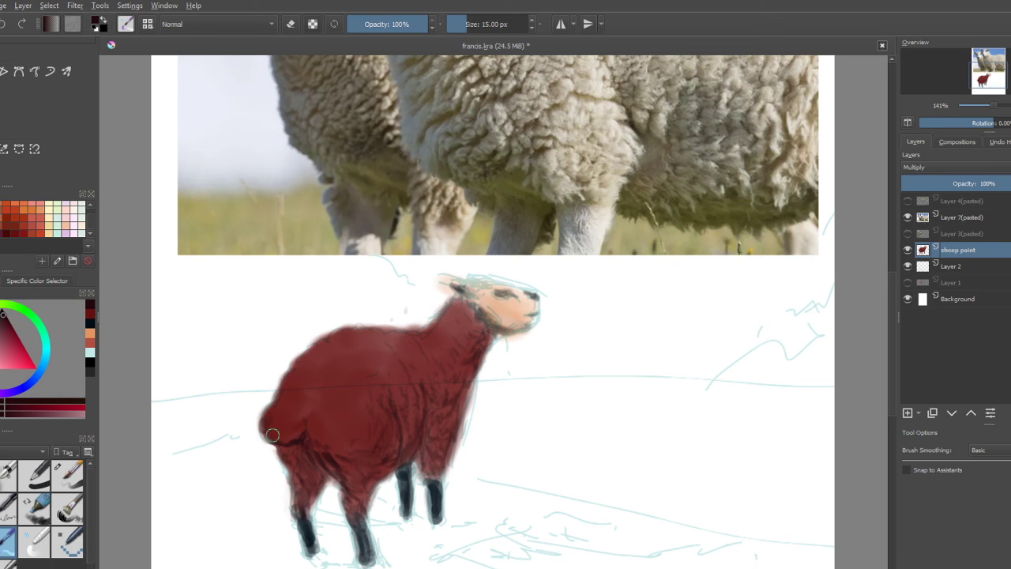
{"action": "left_click_drag", "start_coordinate": [277, 430], "coordinate": [294, 412]}
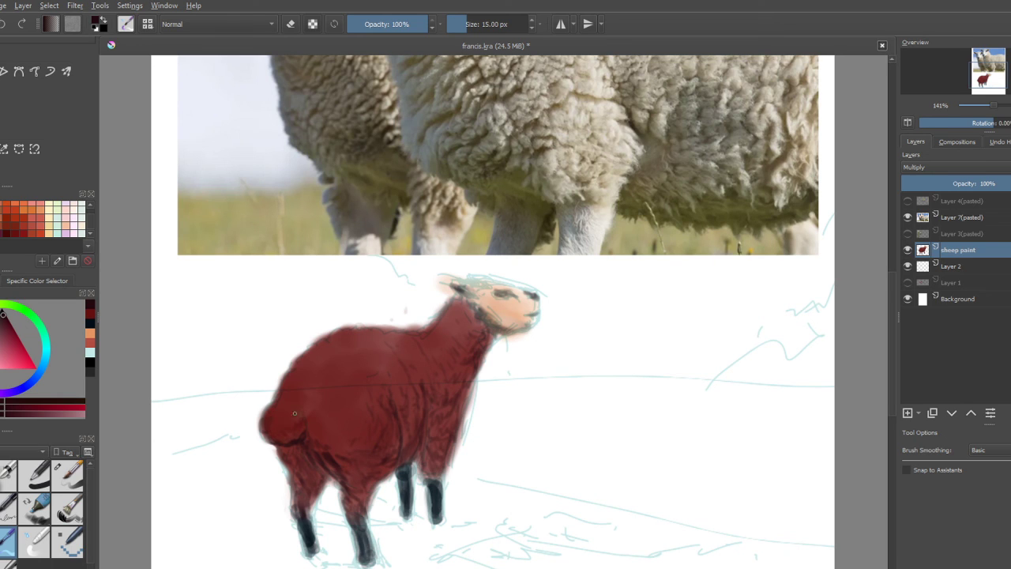